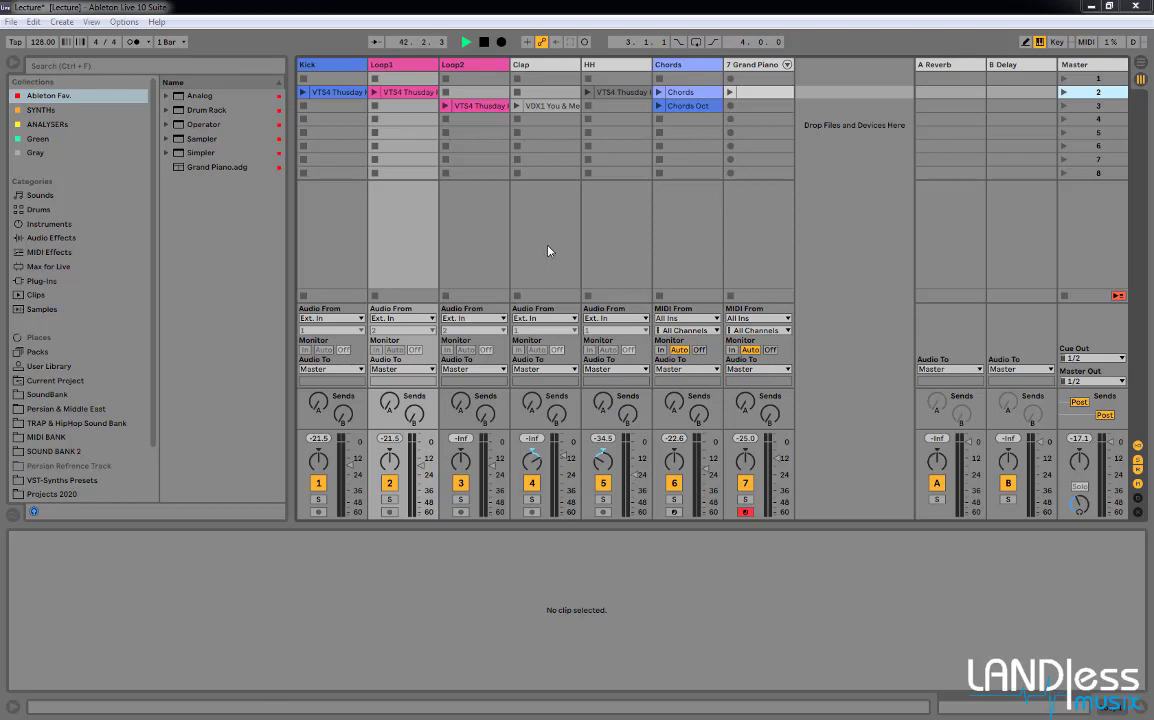
# Select the clip on the Loop1 track, solo the track to hear the loop alone and stop playback.
pyautogui.click(366, 90)
pyautogui.click(403, 108)
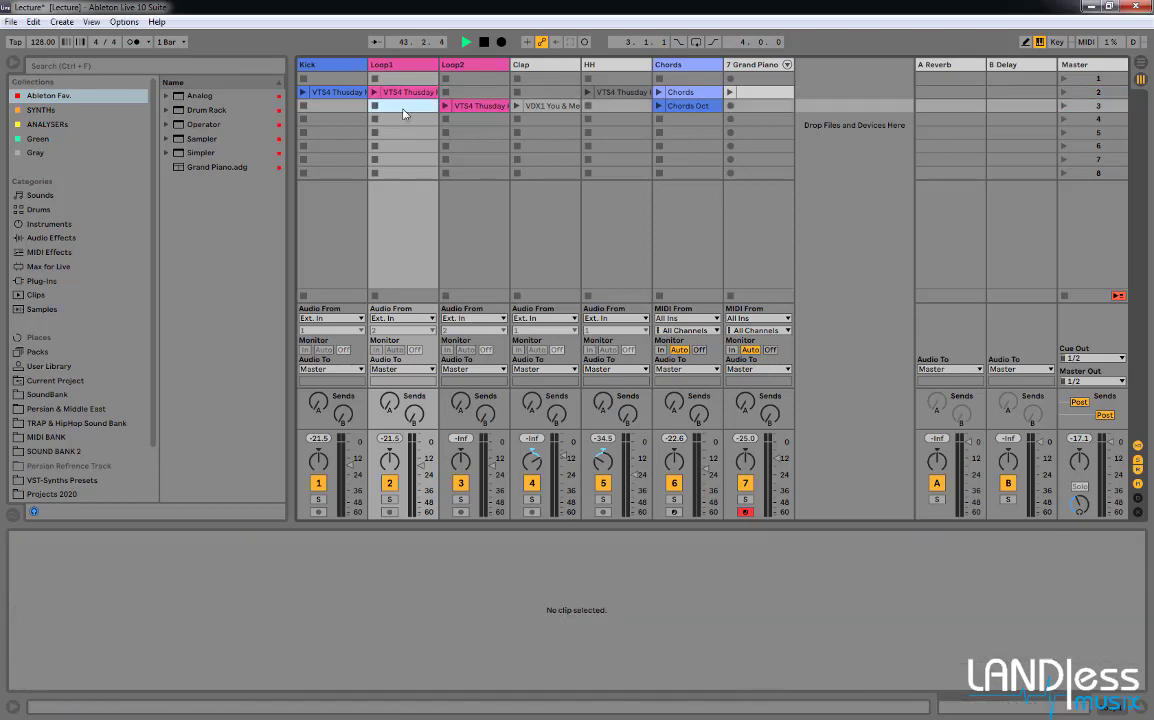
pyautogui.press('Up')
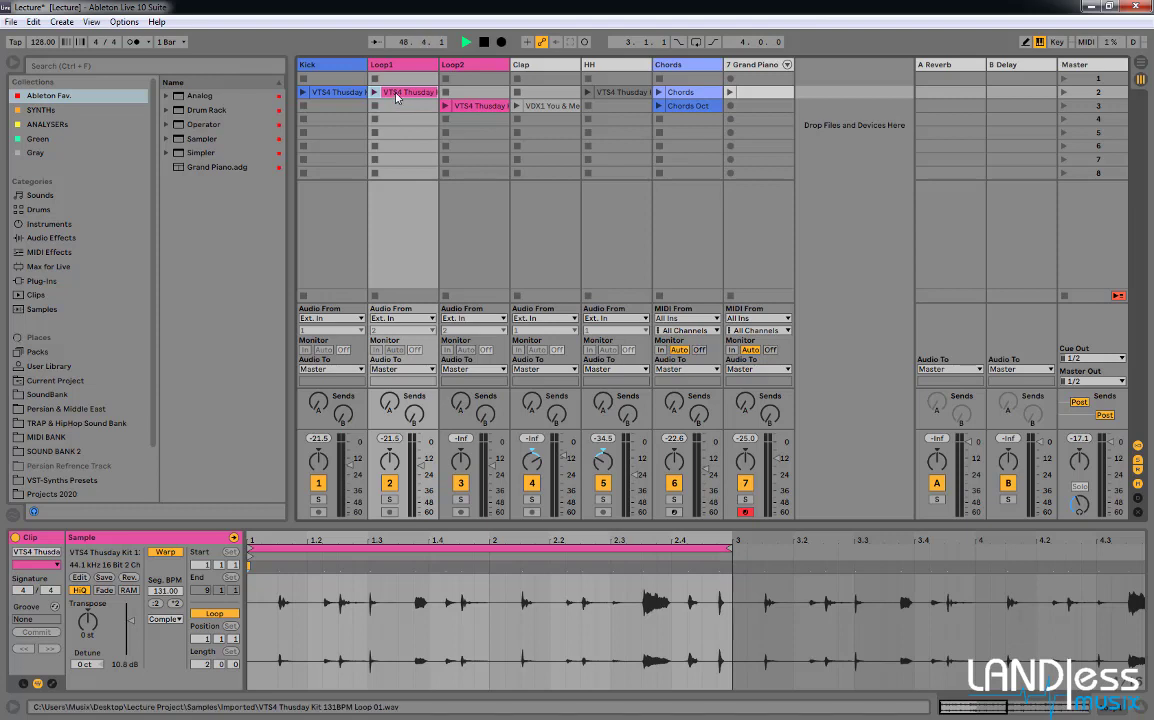
pyautogui.click(389, 499)
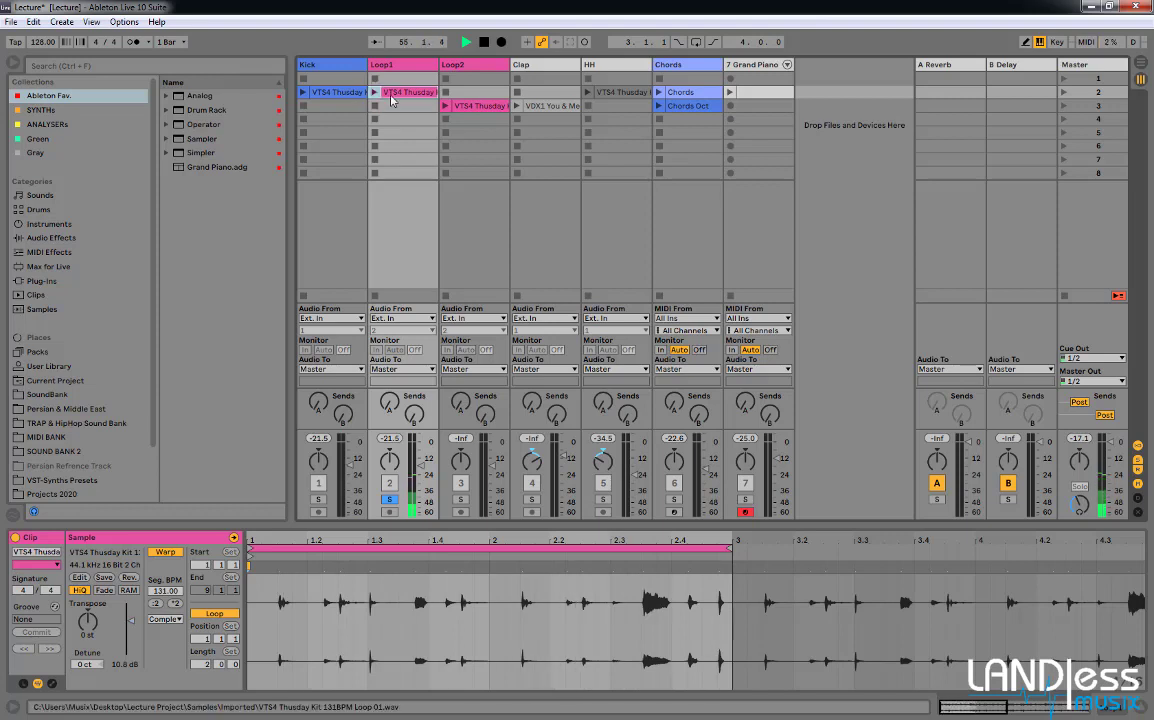
pyautogui.click(482, 43)
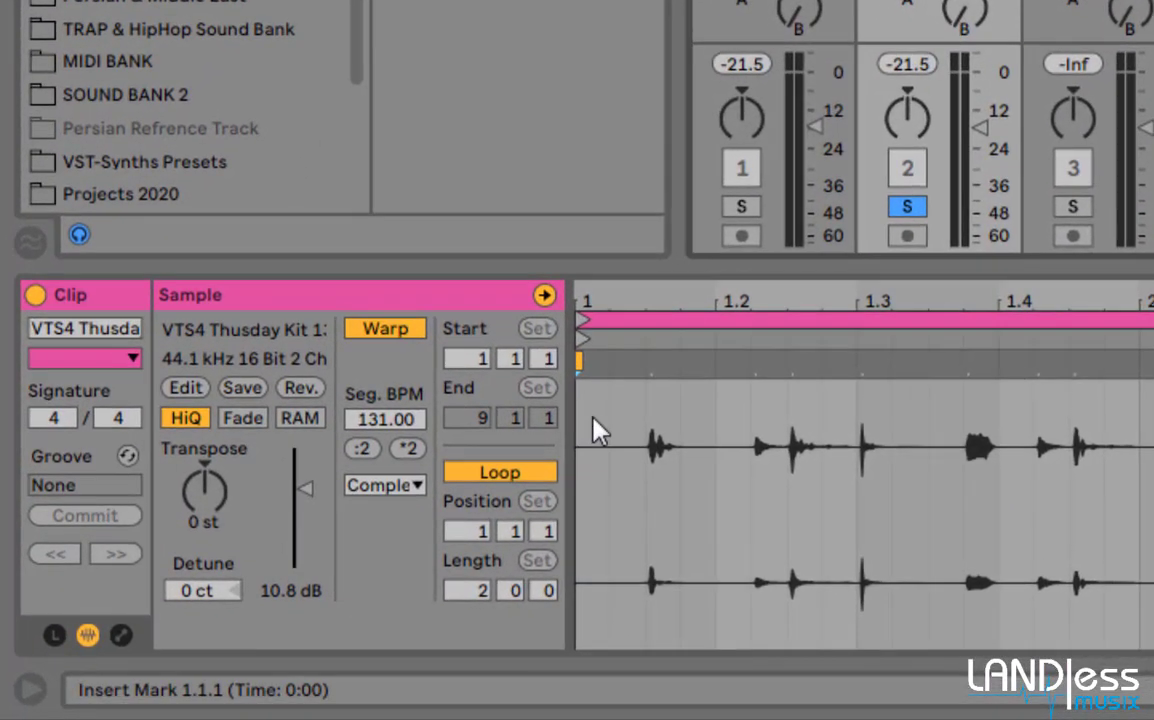
# Show the Loop1 clip's envelopes and choose the Clip Volume envelope for editing.
pyautogui.click(121, 636)
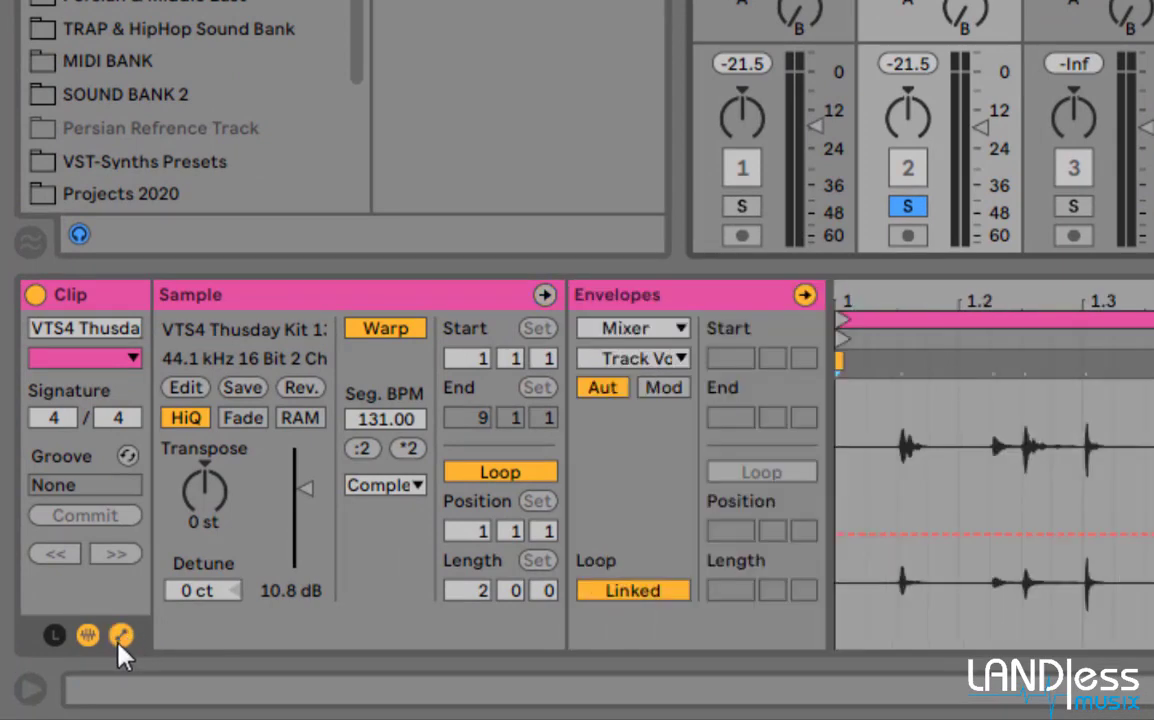
pyautogui.click(655, 328)
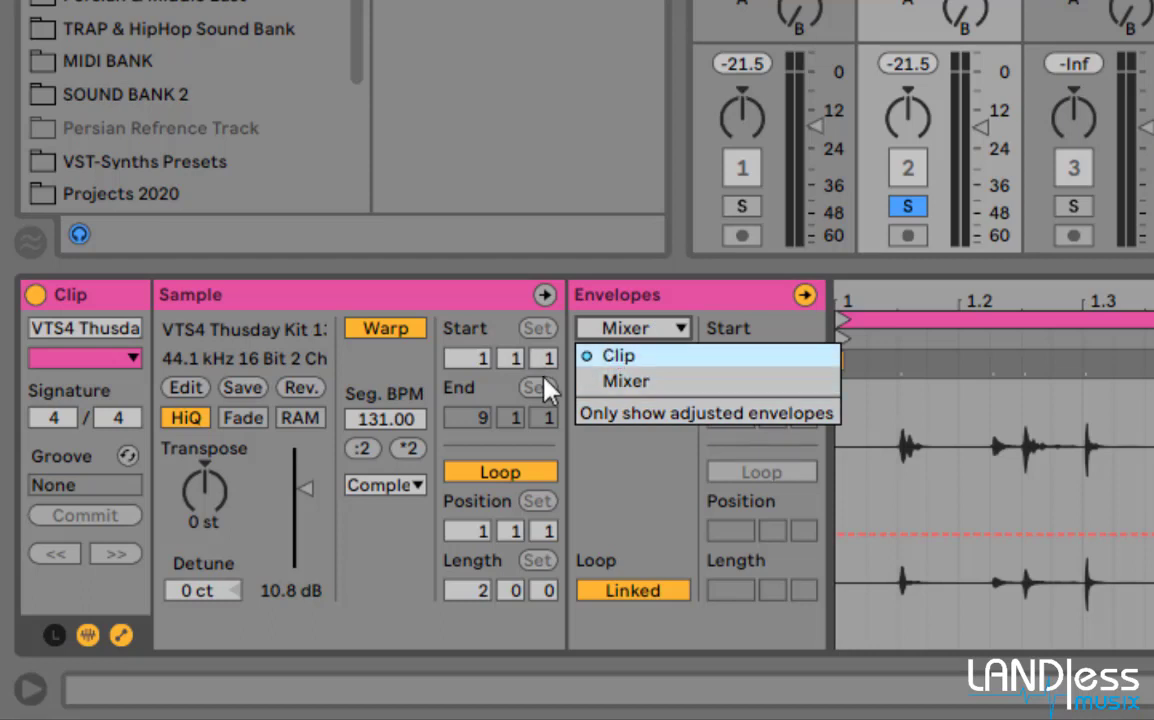
pyautogui.click(603, 384)
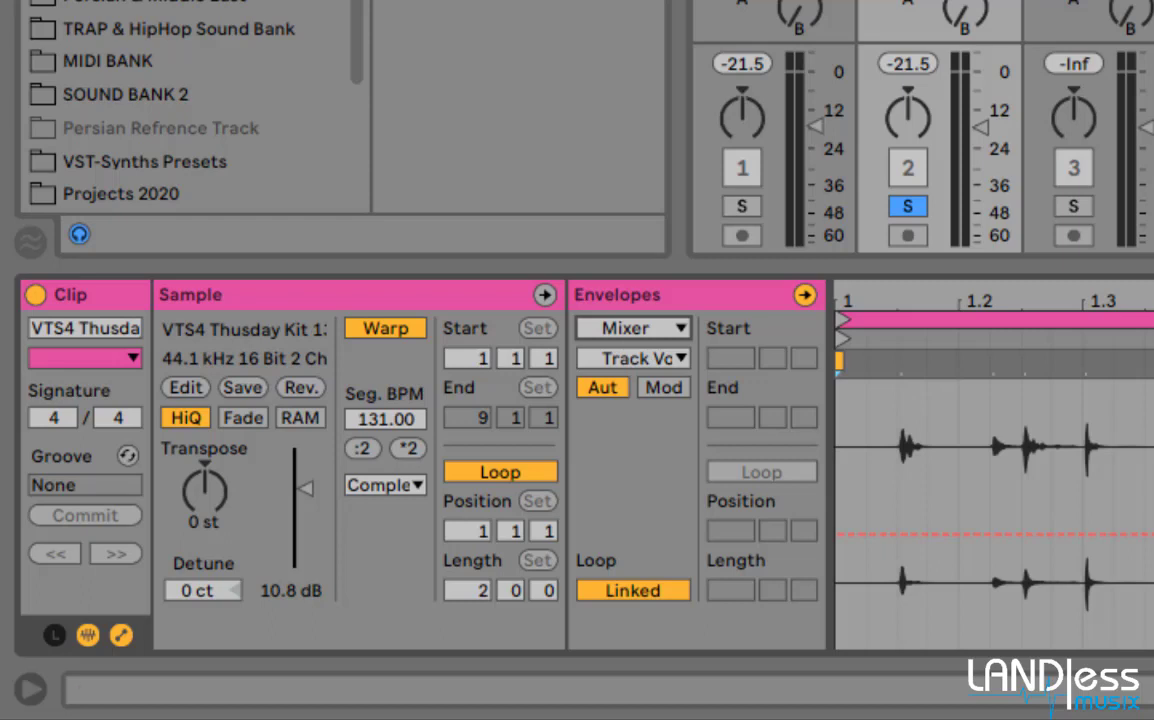
pyautogui.click(612, 328)
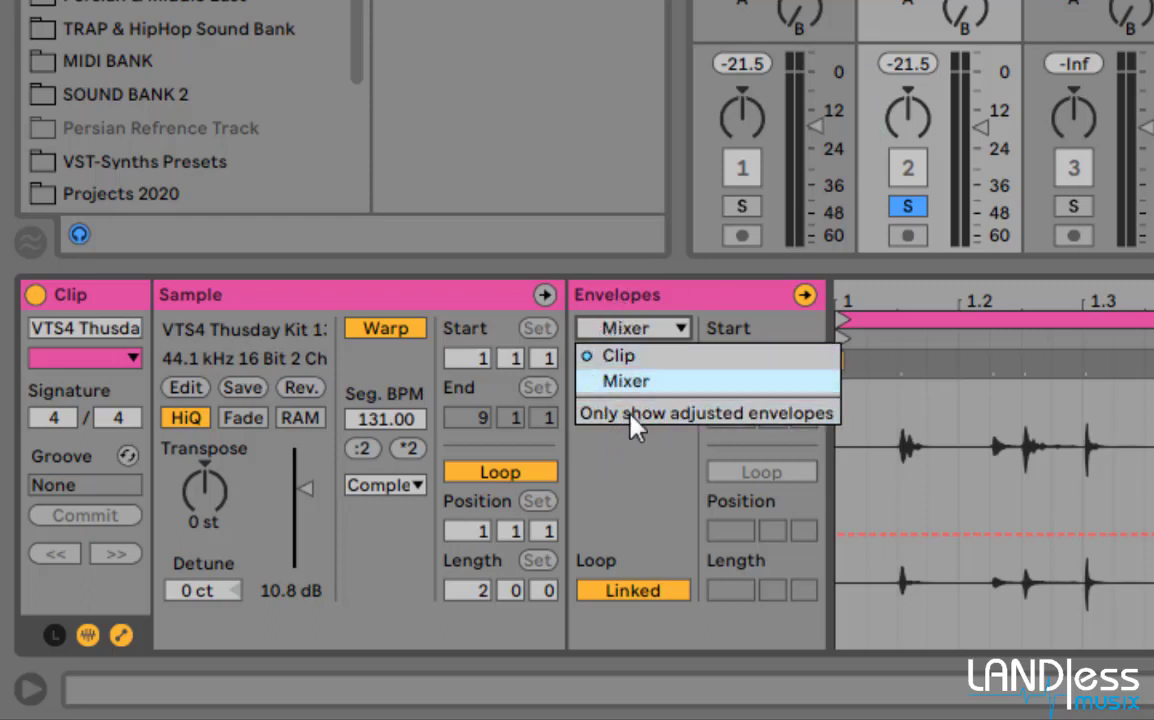
pyautogui.click(630, 459)
pyautogui.click(638, 334)
pyautogui.click(620, 356)
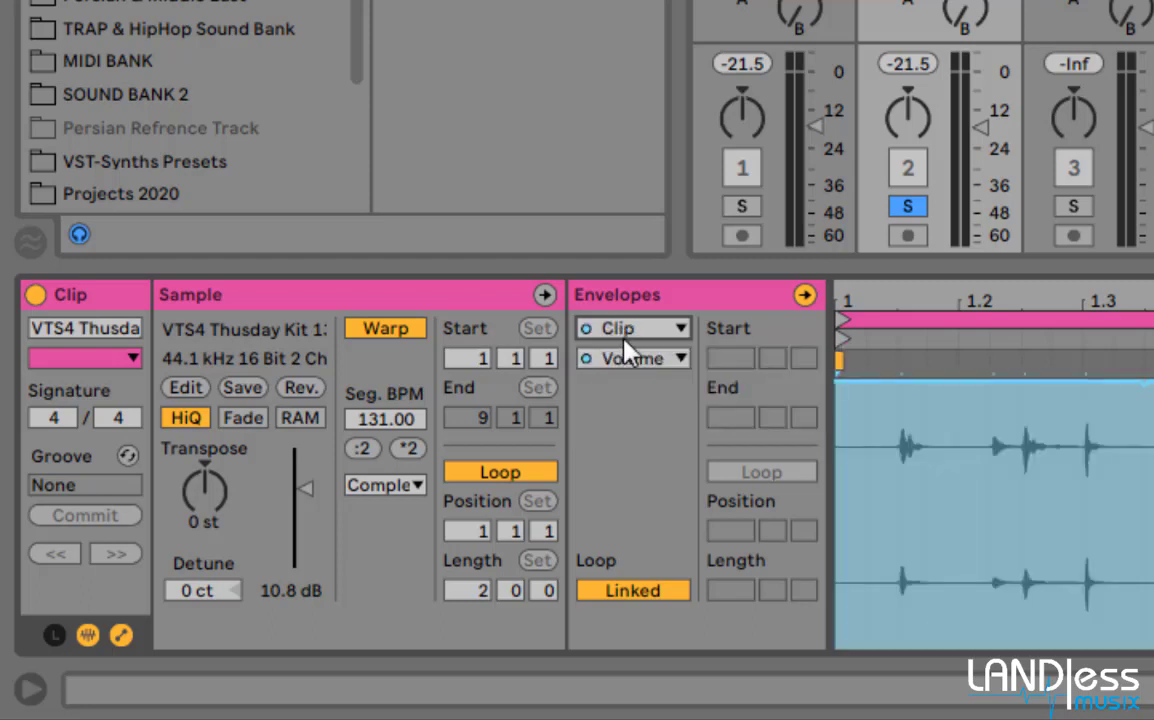
pyautogui.click(628, 355)
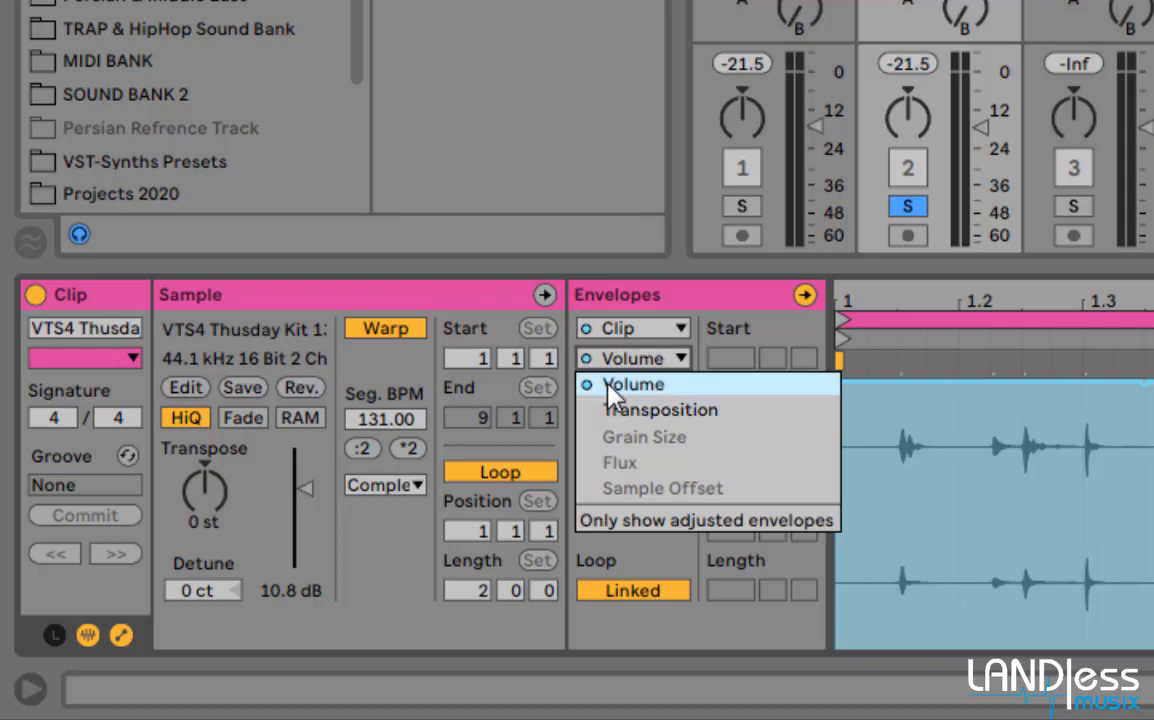
pyautogui.click(614, 393)
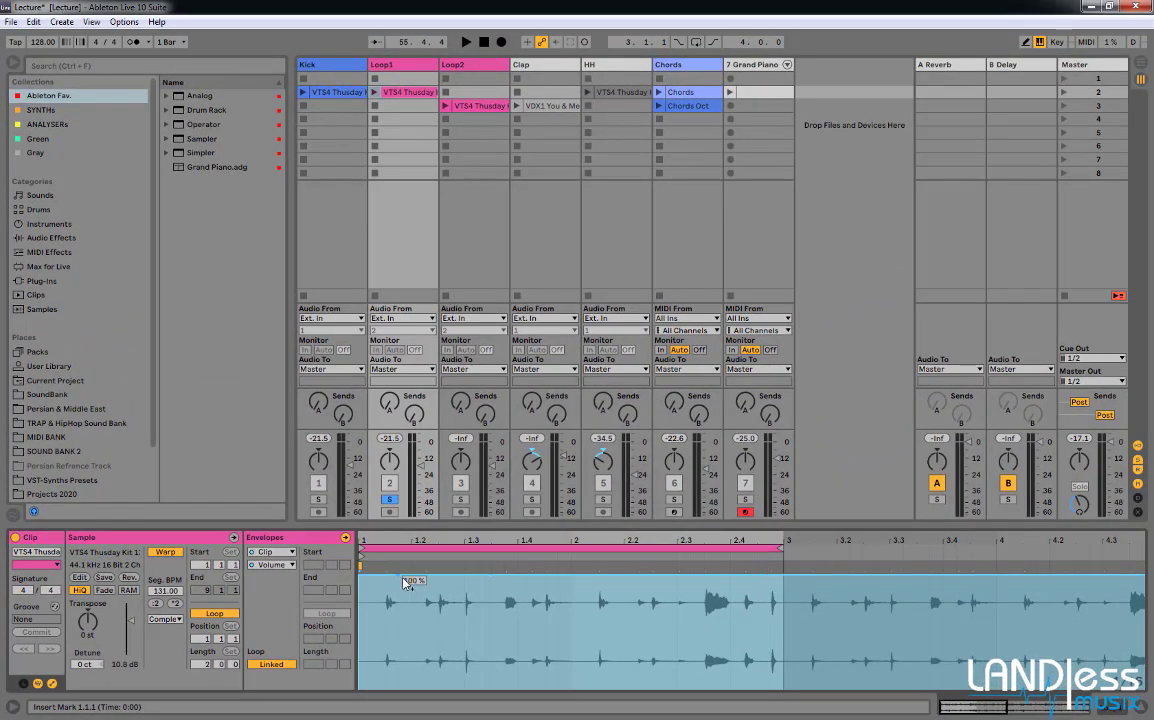
# Shape the Loop1 clip's volume envelope to 0% from just after beat 1.3 to just past 2.4, with steep ramps at both ends.
pyautogui.click(374, 92)
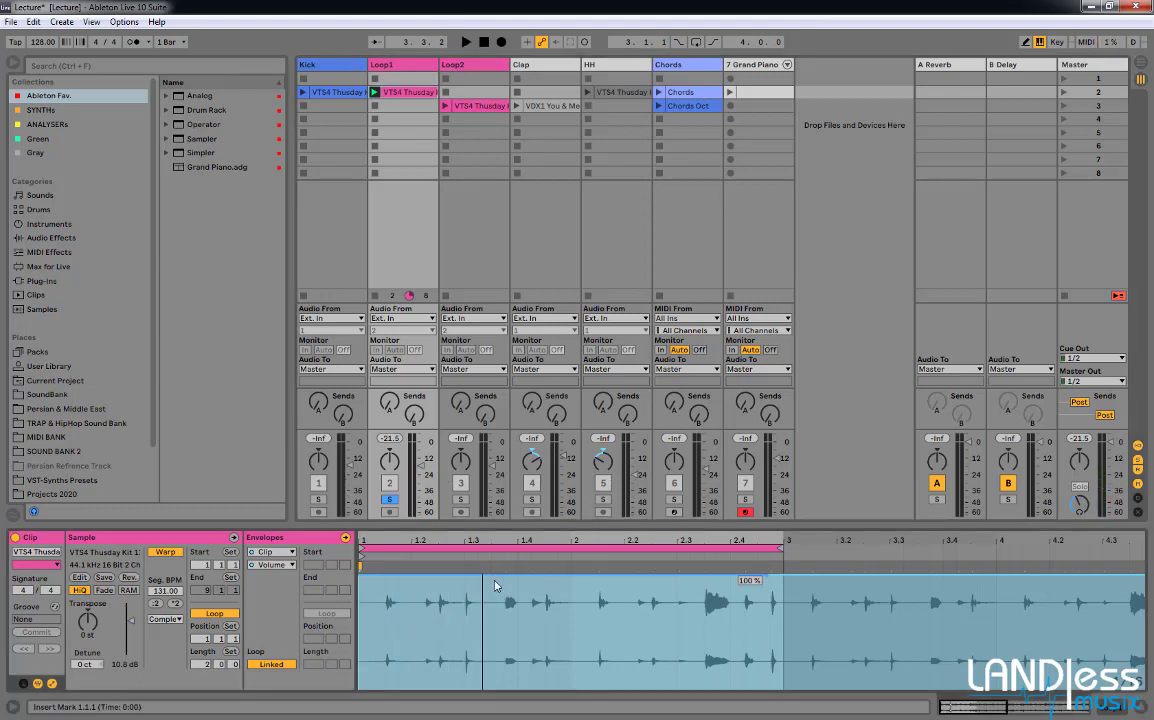
pyautogui.moveTo(492, 582); pyautogui.dragTo(488, 607)
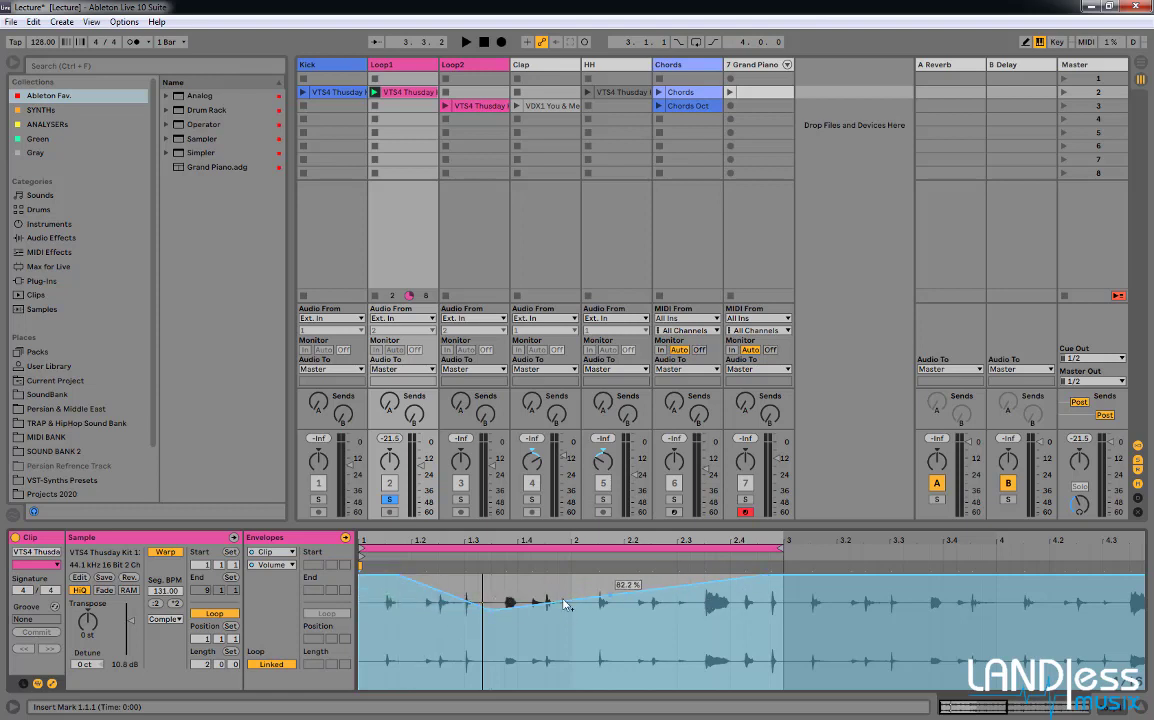
pyautogui.moveTo(490, 615); pyautogui.dragTo(490, 686)
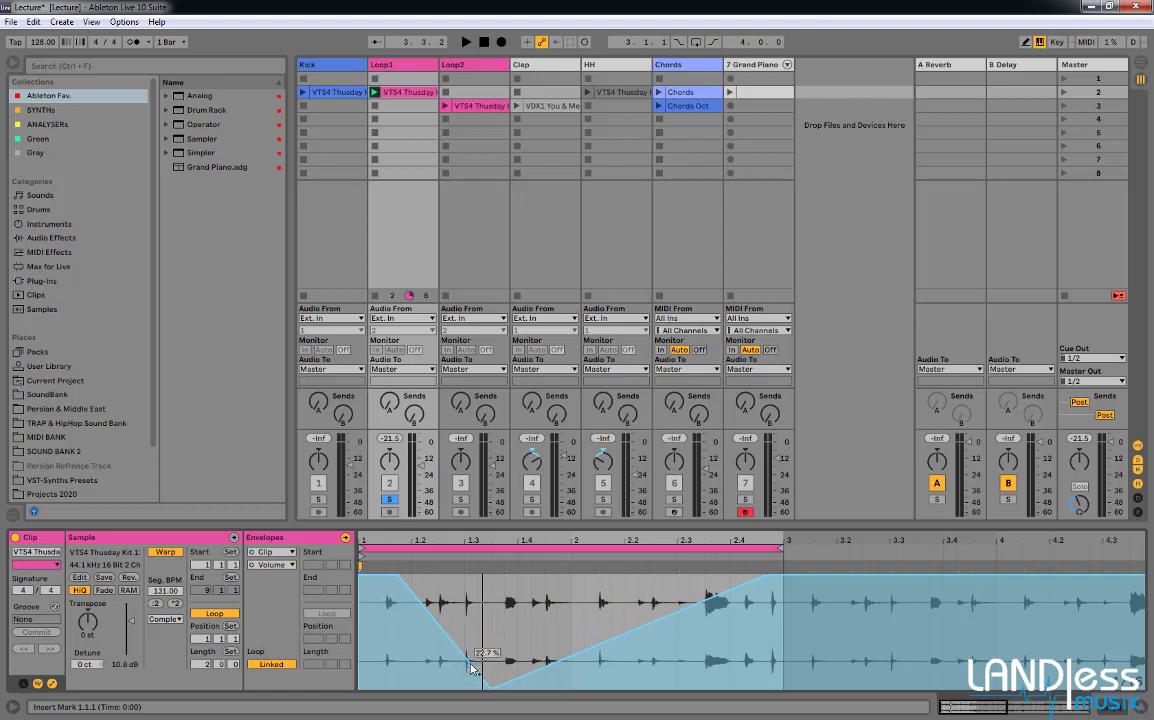
pyautogui.moveTo(402, 578); pyautogui.dragTo(481, 578)
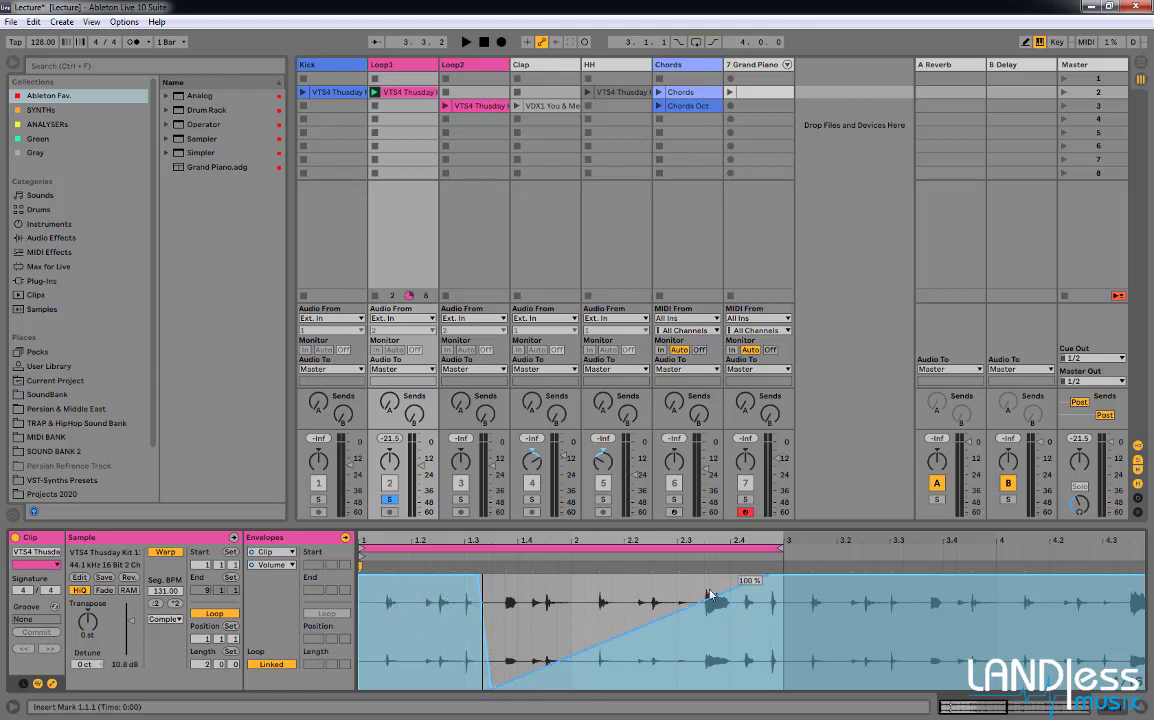
pyautogui.moveTo(713, 603); pyautogui.dragTo(748, 686)
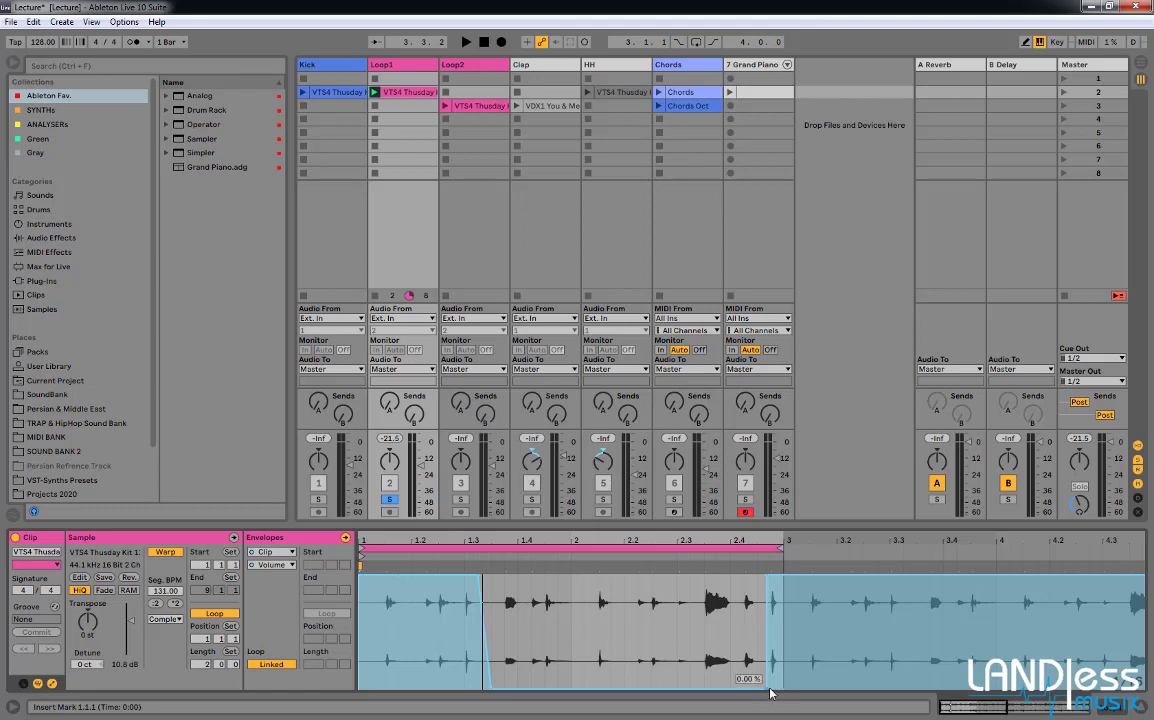
pyautogui.moveTo(769, 690); pyautogui.dragTo(759, 690)
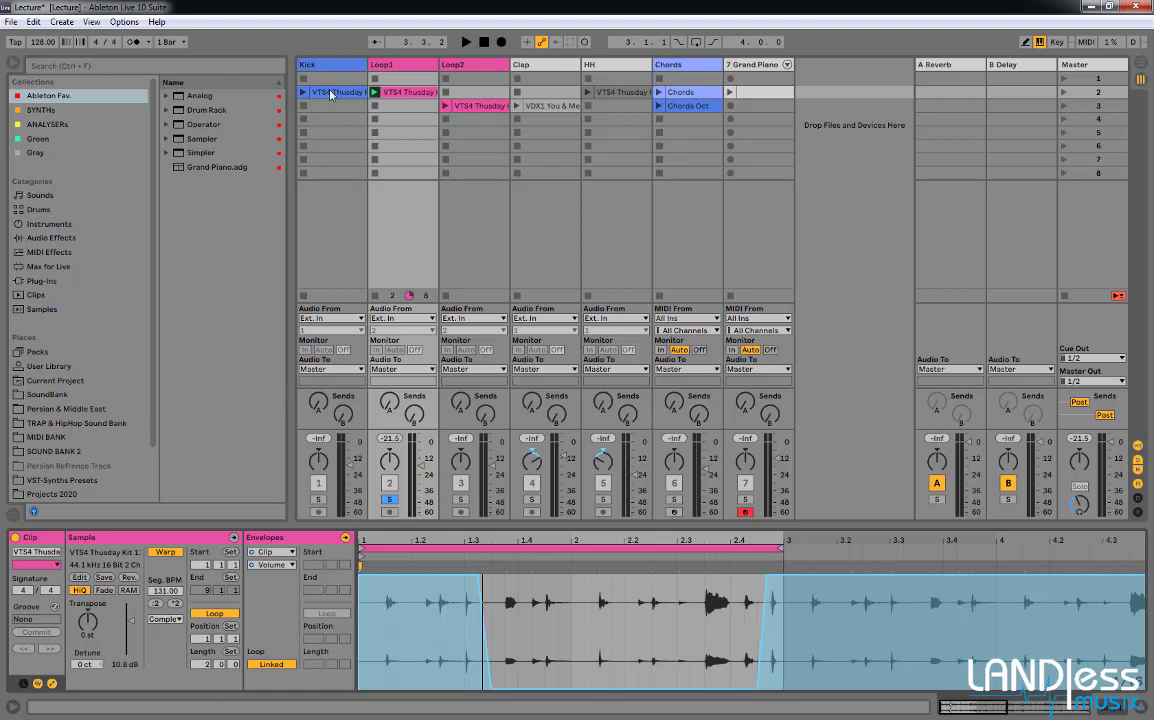
# Play the edited Loop1 clip together with the soloed Kick clip to check the volume change, and stop playback.
pyautogui.click(374, 92)
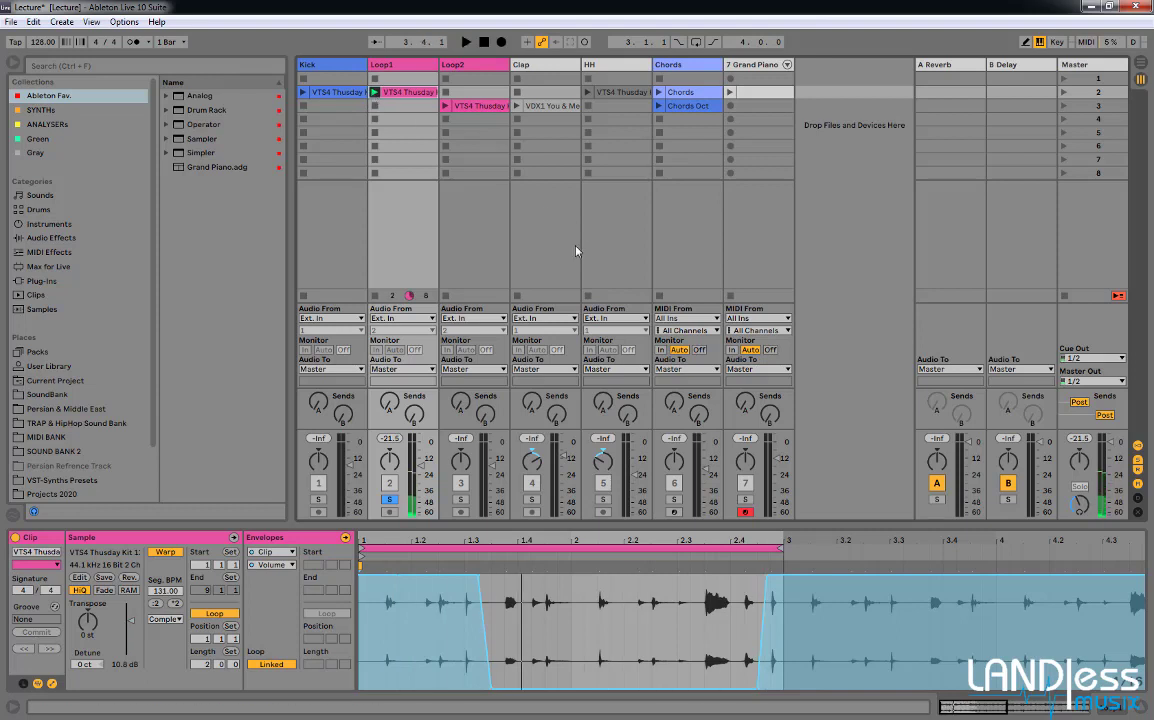
pyautogui.click(318, 501)
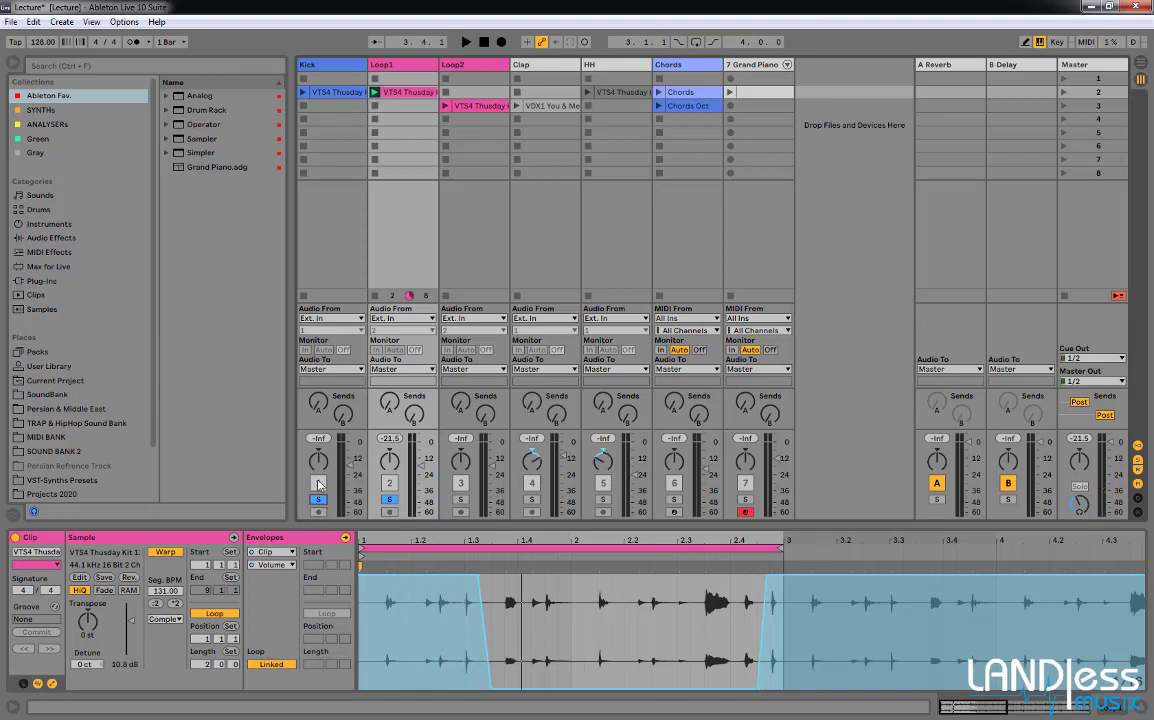
pyautogui.click(304, 92)
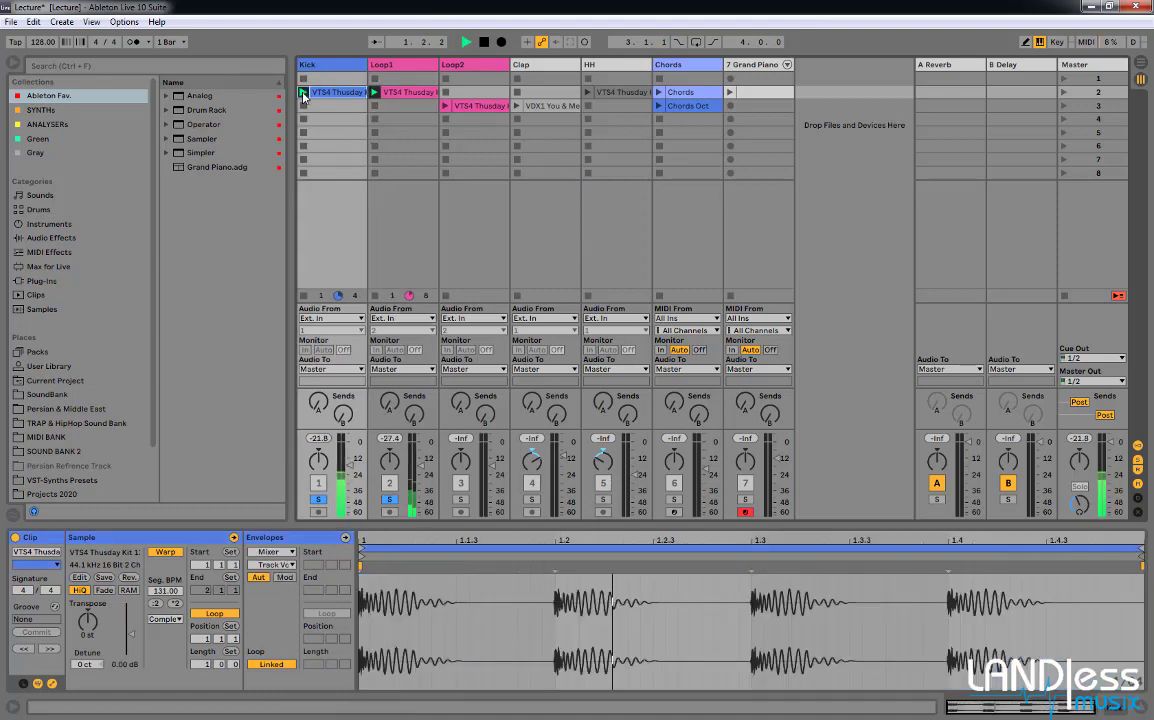
pyautogui.click(404, 92)
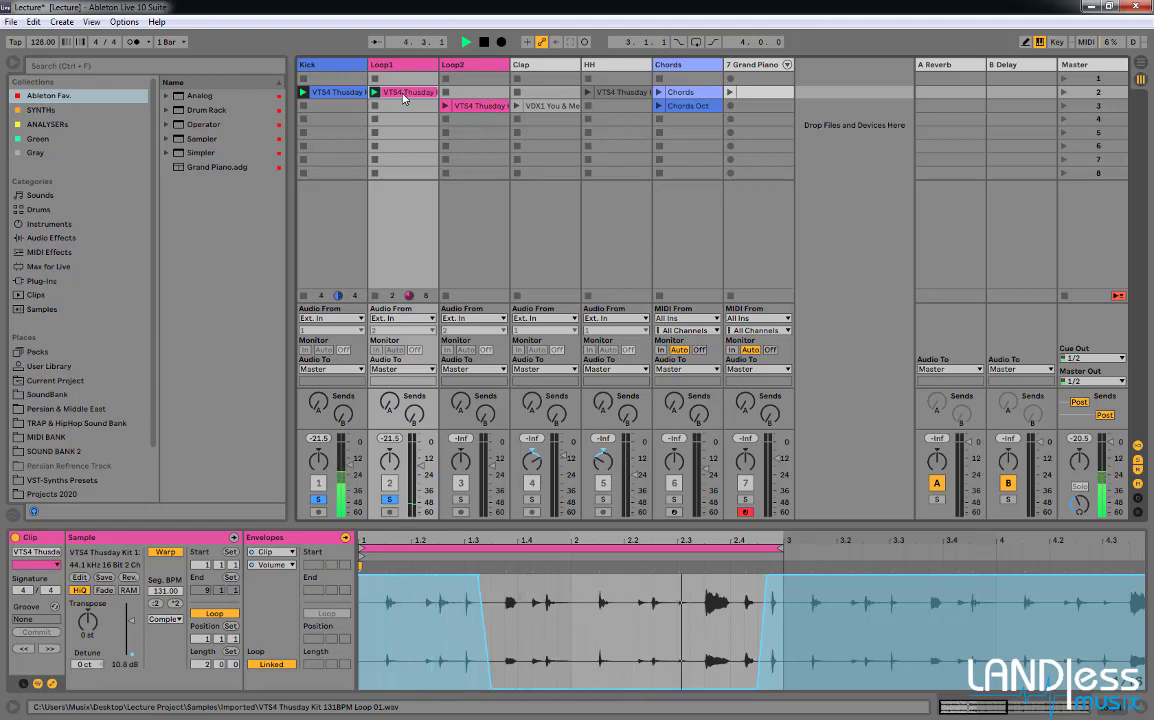
pyautogui.press('space')
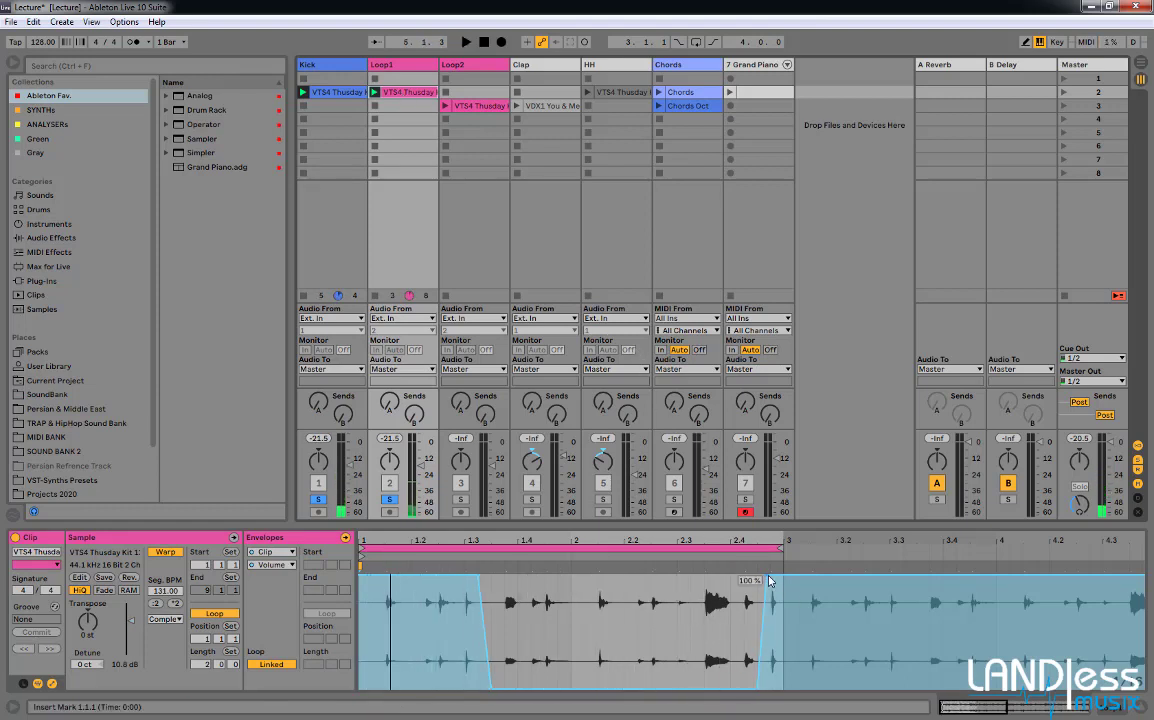
# Move the end of the silent section earlier to just after beat 2.3 and slope its rise back to 100%.
pyautogui.moveTo(767, 575); pyautogui.dragTo(690, 688)
pyautogui.press('space')
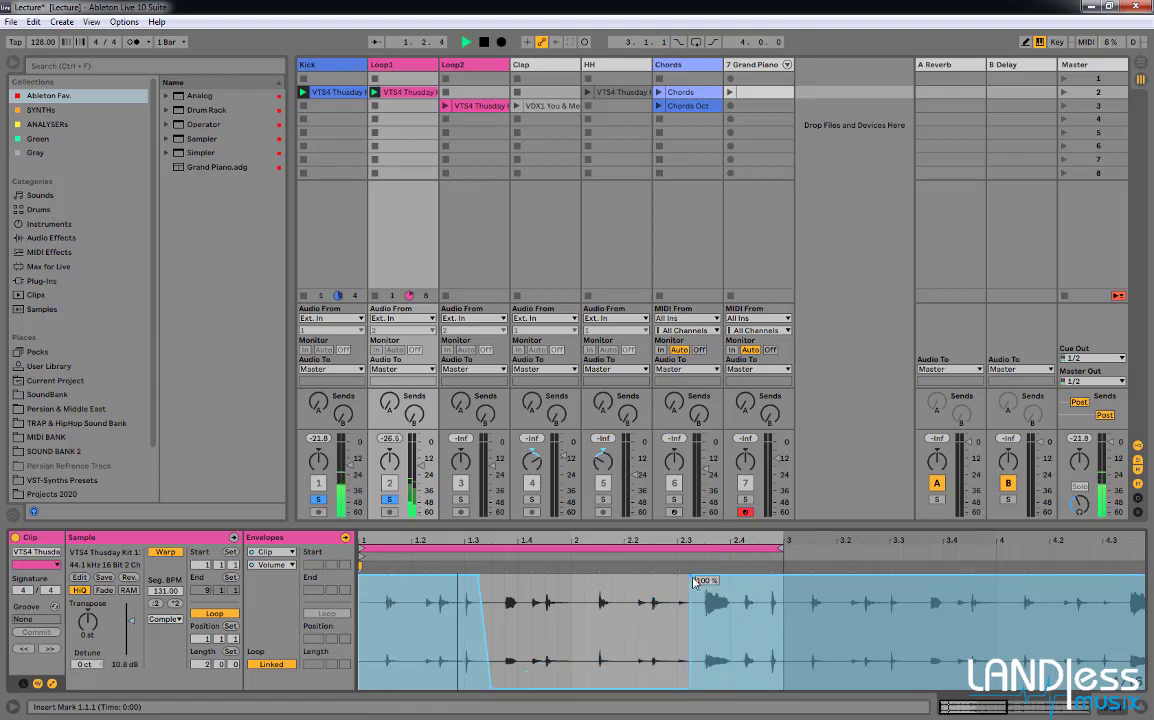
pyautogui.moveTo(690, 575); pyautogui.dragTo(703, 575)
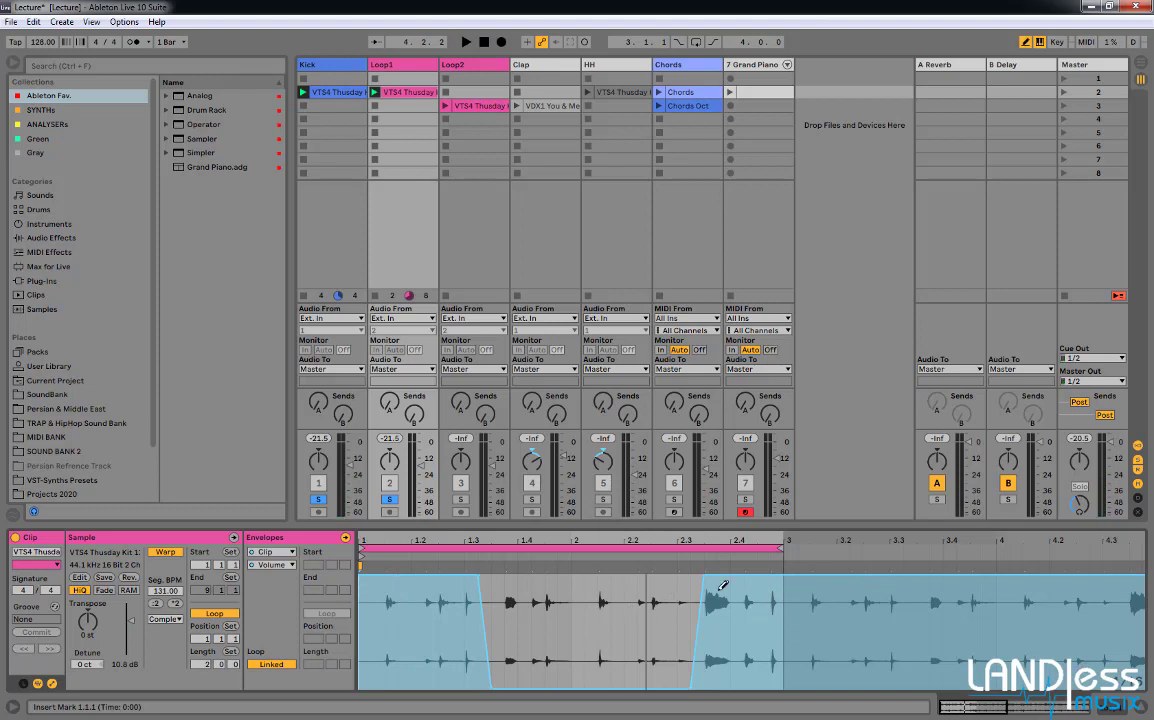
# Draw a short 0% section over the hit just after beat 2.4 in the volume envelope and slope its leading edge.
pyautogui.moveTo(755, 577); pyautogui.dragTo(750, 688)
pyautogui.moveTo(746, 576)
pyautogui.mouseDown()
pyautogui.moveTo(745, 688)
pyautogui.moveTo(748, 665)
pyautogui.mouseUp()
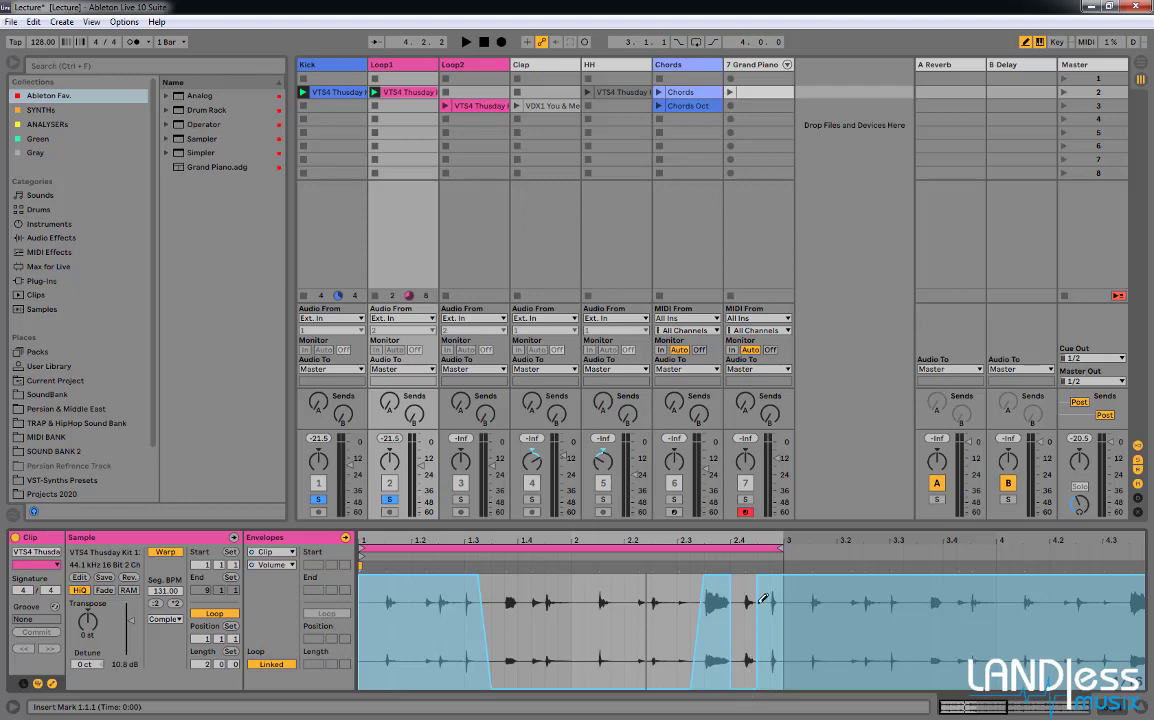
pyautogui.press('b')
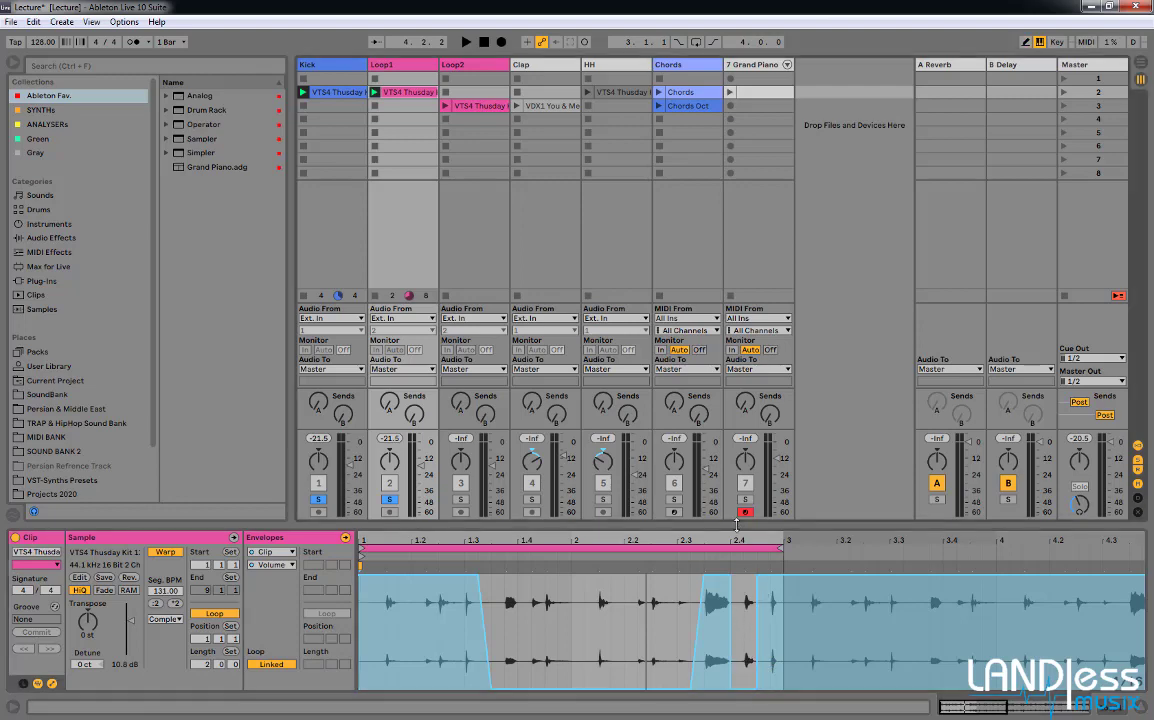
pyautogui.moveTo(741, 530); pyautogui.dragTo(729, 402)
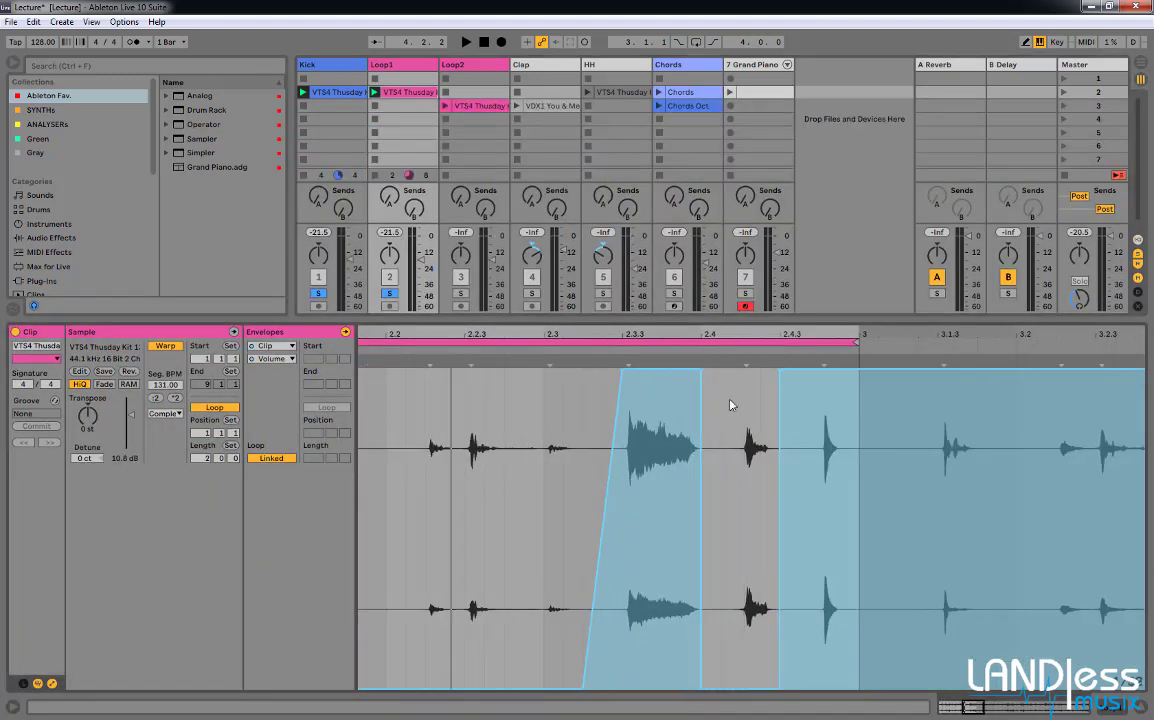
pyautogui.moveTo(705, 688); pyautogui.dragTo(741, 688)
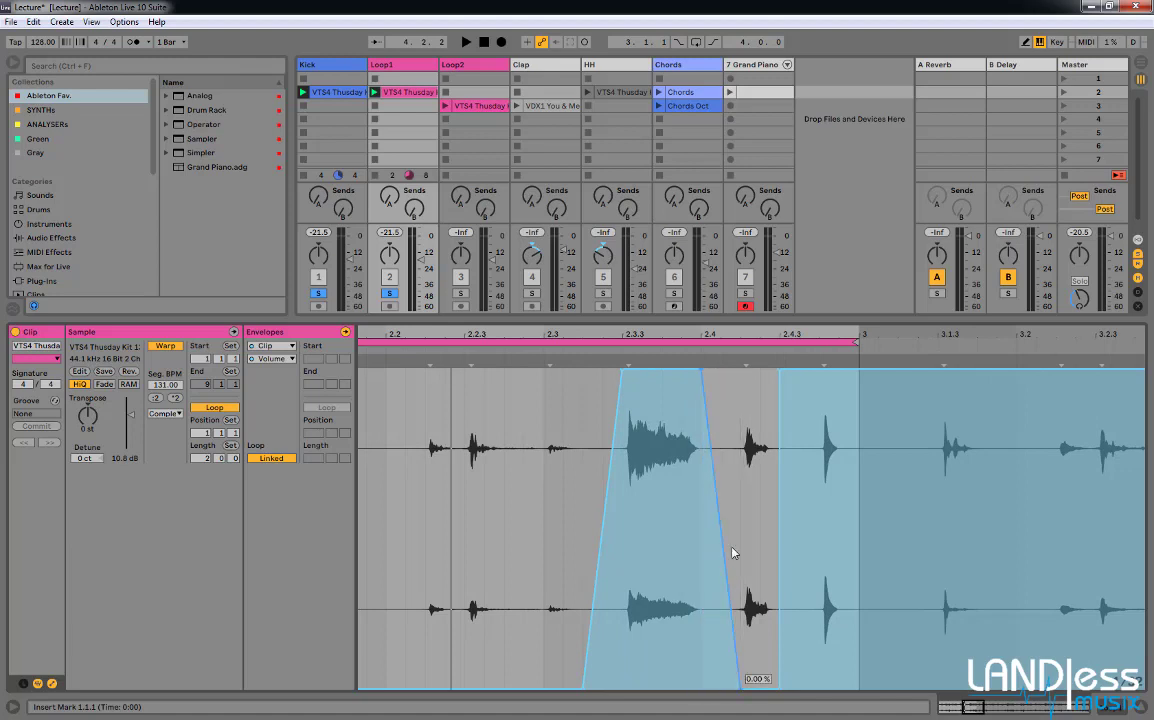
# Move the rise after beat 2.4.3 slightly later and bend the volume ramps around beats 2.3 and 2.4 into curves.
pyautogui.press('alt')
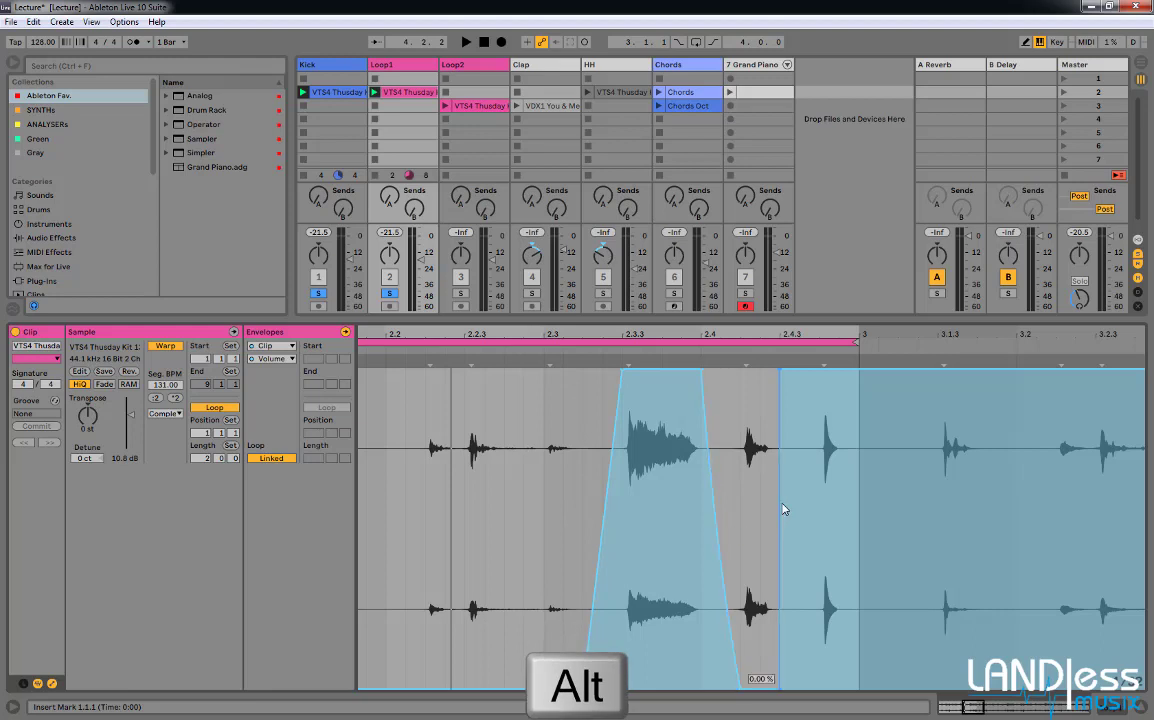
pyautogui.moveTo(782, 377); pyautogui.dragTo(802, 377)
pyautogui.moveTo(791, 500); pyautogui.dragTo(791, 560)
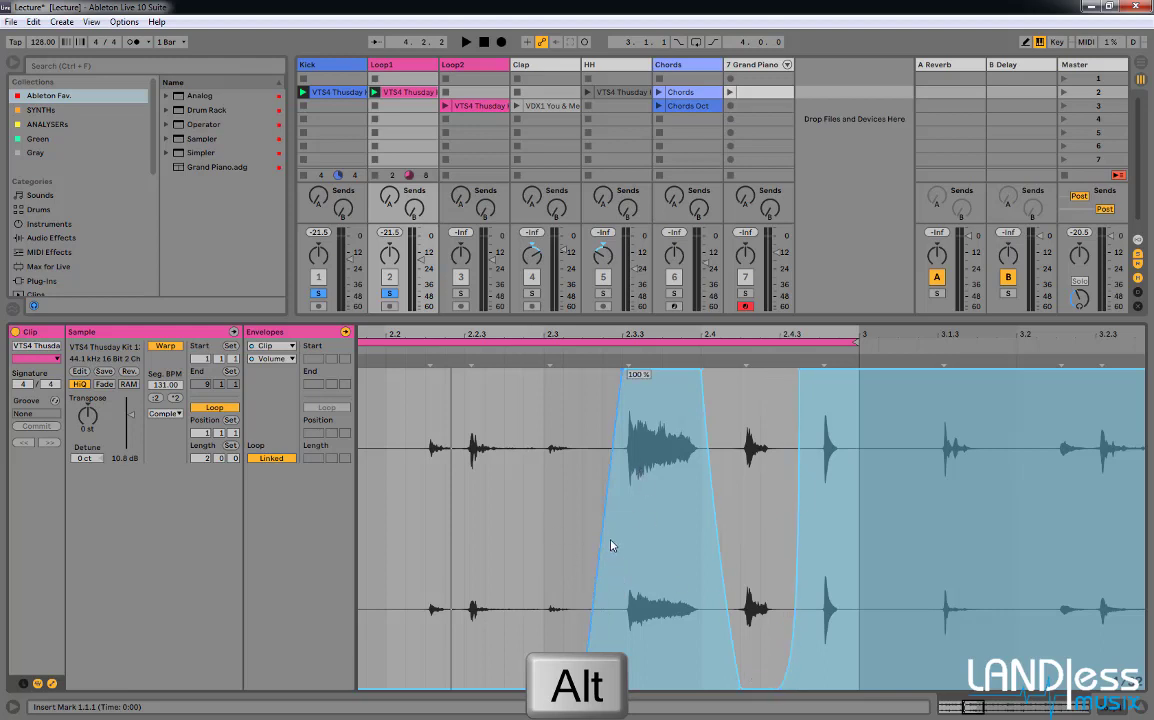
pyautogui.moveTo(611, 543); pyautogui.dragTo(611, 574)
# Play back the reshaped loop, shrink the clip view and turn off solo on the Kick and Loop1 tracks.
pyautogui.moveTo(590, 335); pyautogui.dragTo(687, 268)
pyautogui.press('space')
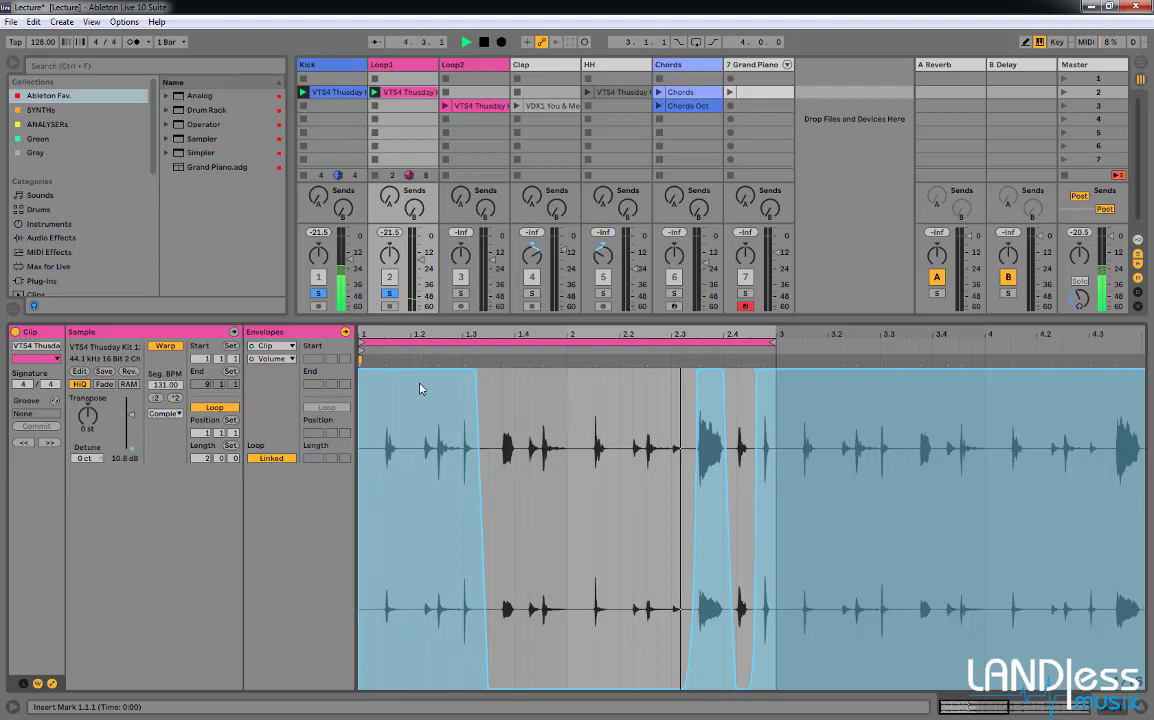
pyautogui.press('space')
pyautogui.moveTo(440, 320); pyautogui.dragTo(445, 544)
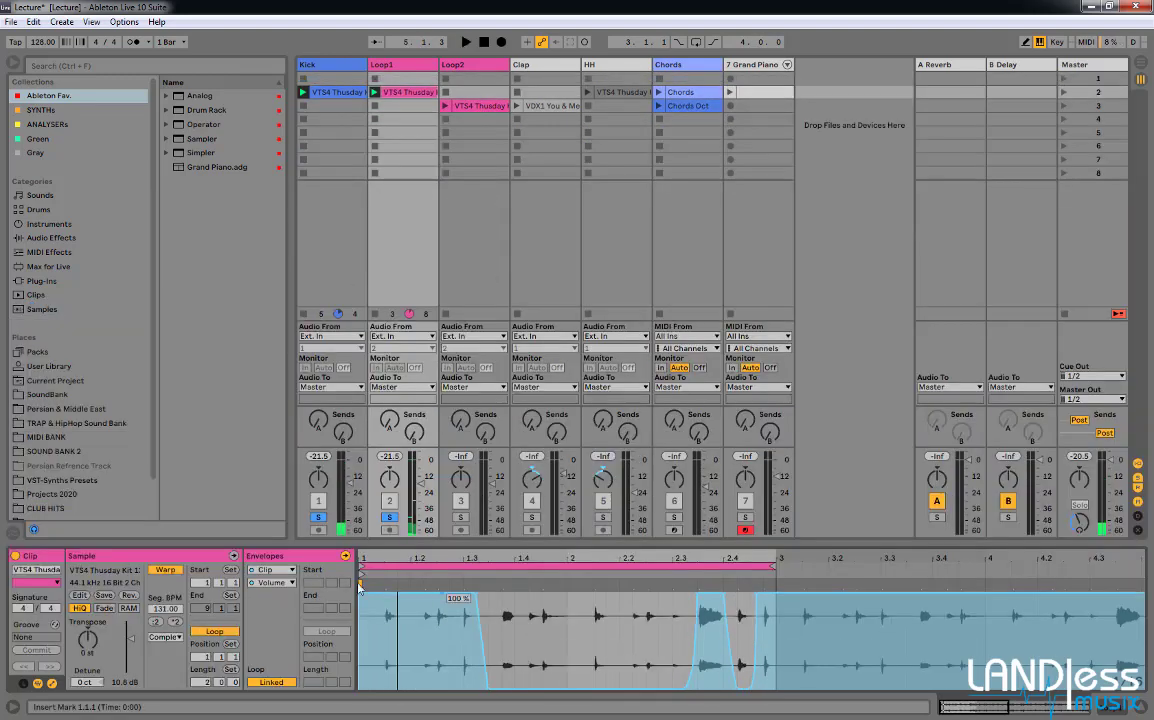
pyautogui.click(320, 517)
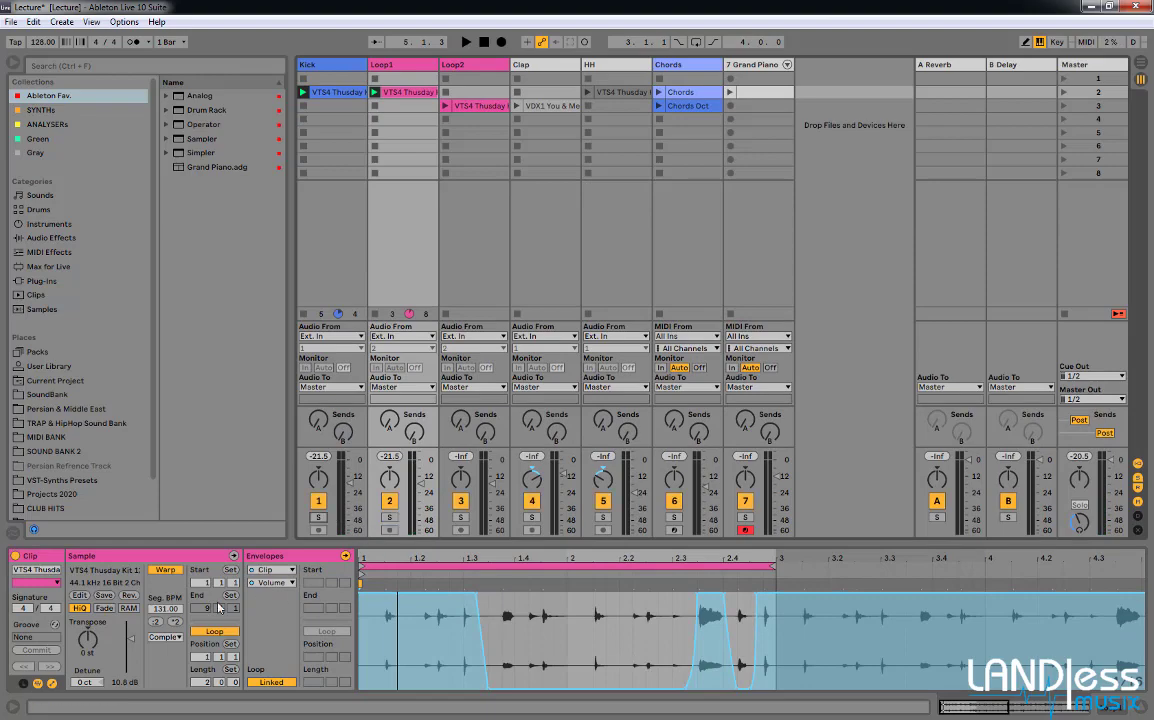
pyautogui.press('space')
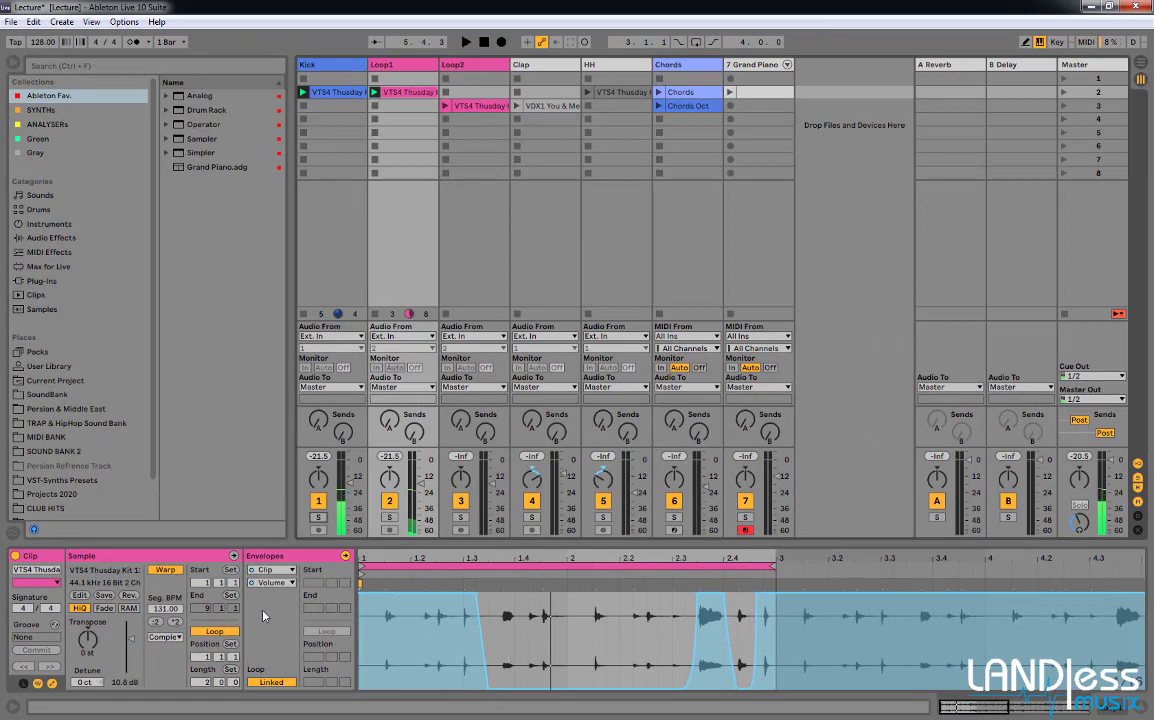
# Launch the Loop2 clip in scene 3 and the HH clip in scene 2, soloing each track in turn.
pyautogui.click(460, 517)
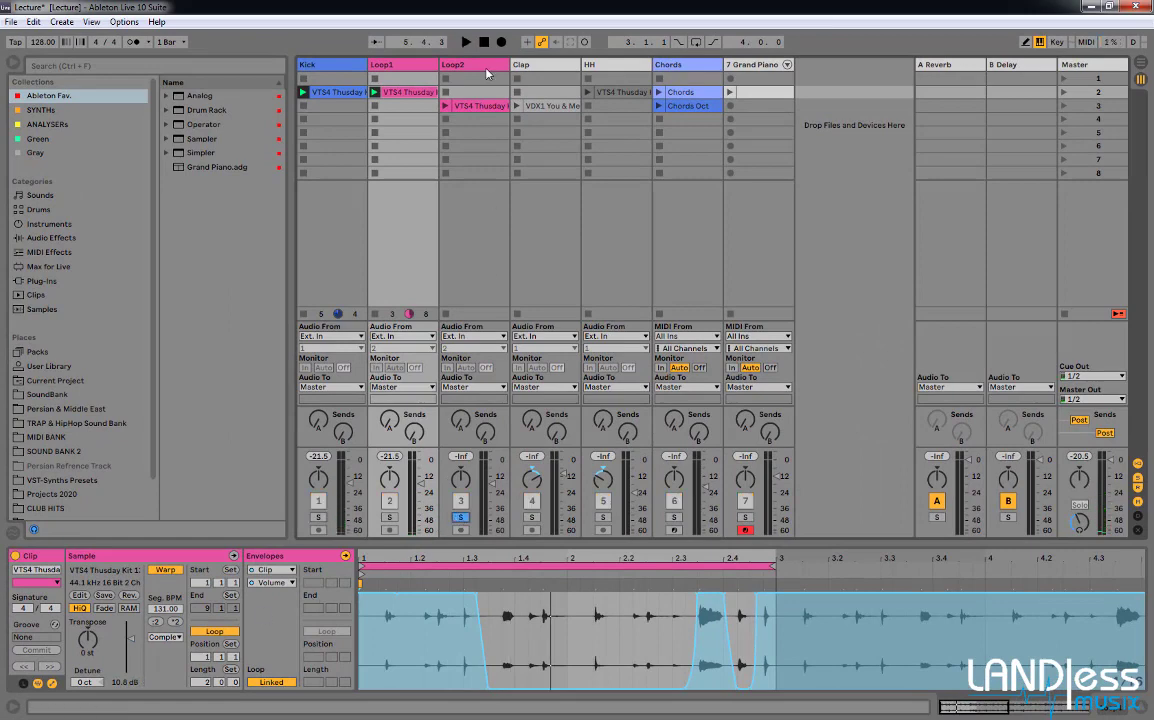
pyautogui.click(447, 107)
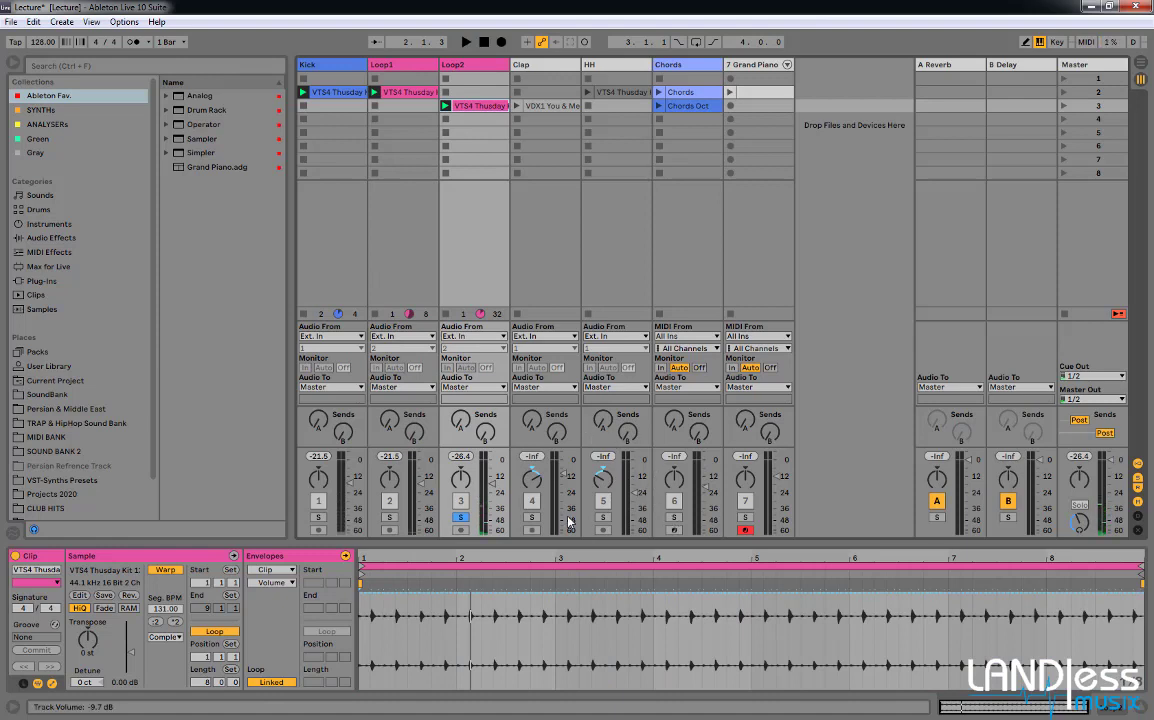
pyautogui.click(602, 518)
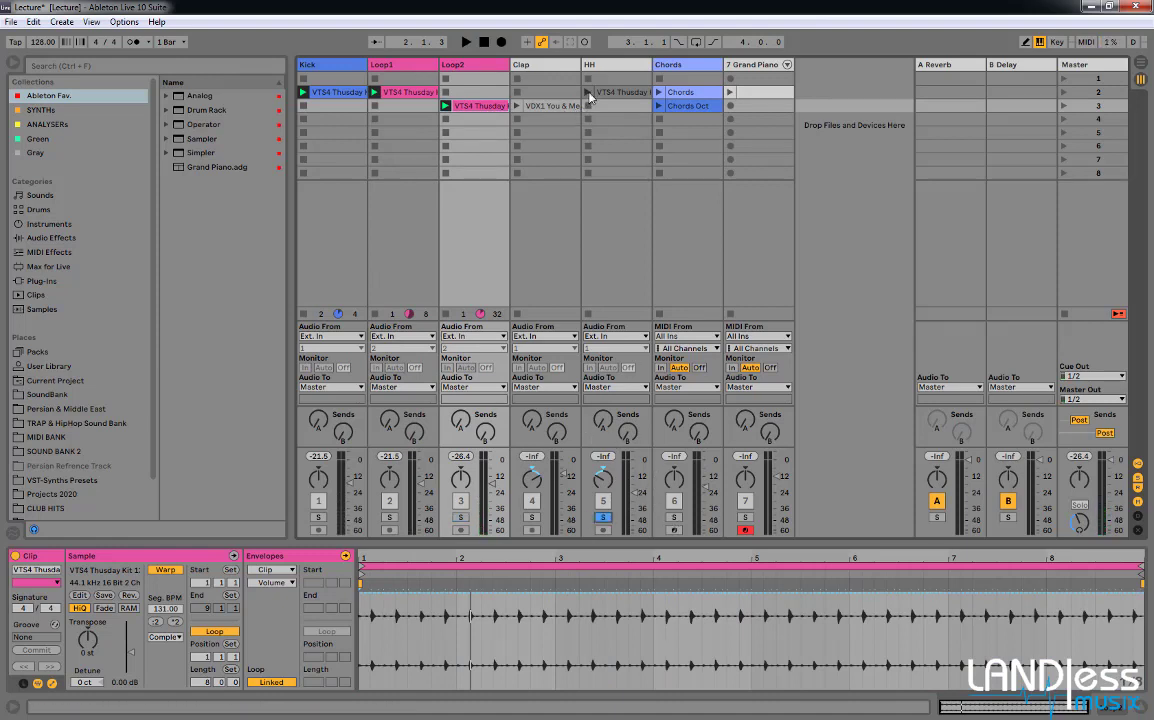
pyautogui.click(588, 92)
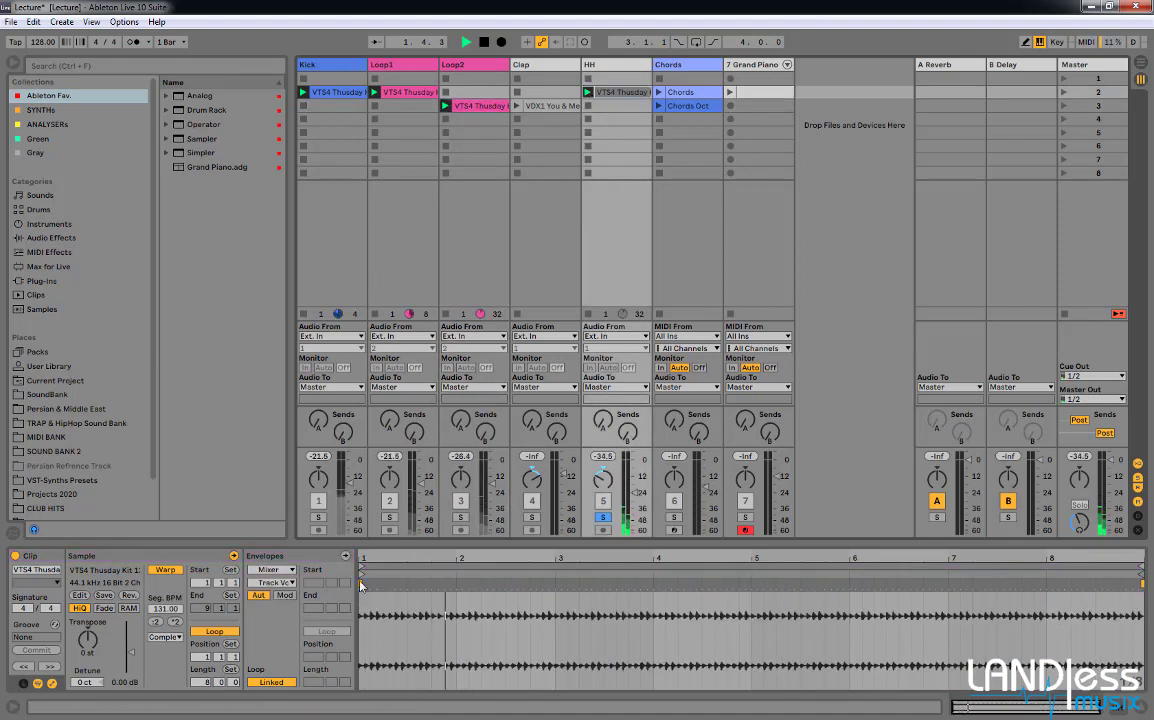
# Enlarge the HH clip's view, stop playback and set its waveform grid to a fixed 1/8.
pyautogui.moveTo(437, 546); pyautogui.dragTo(437, 237)
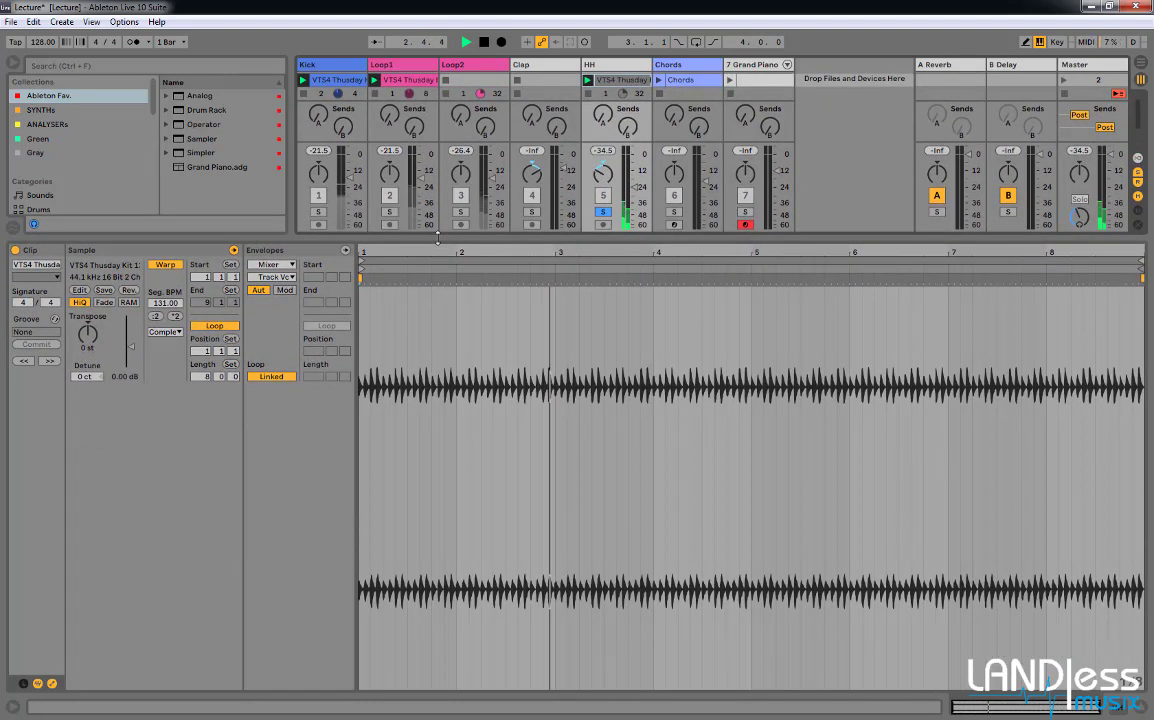
pyautogui.press('space')
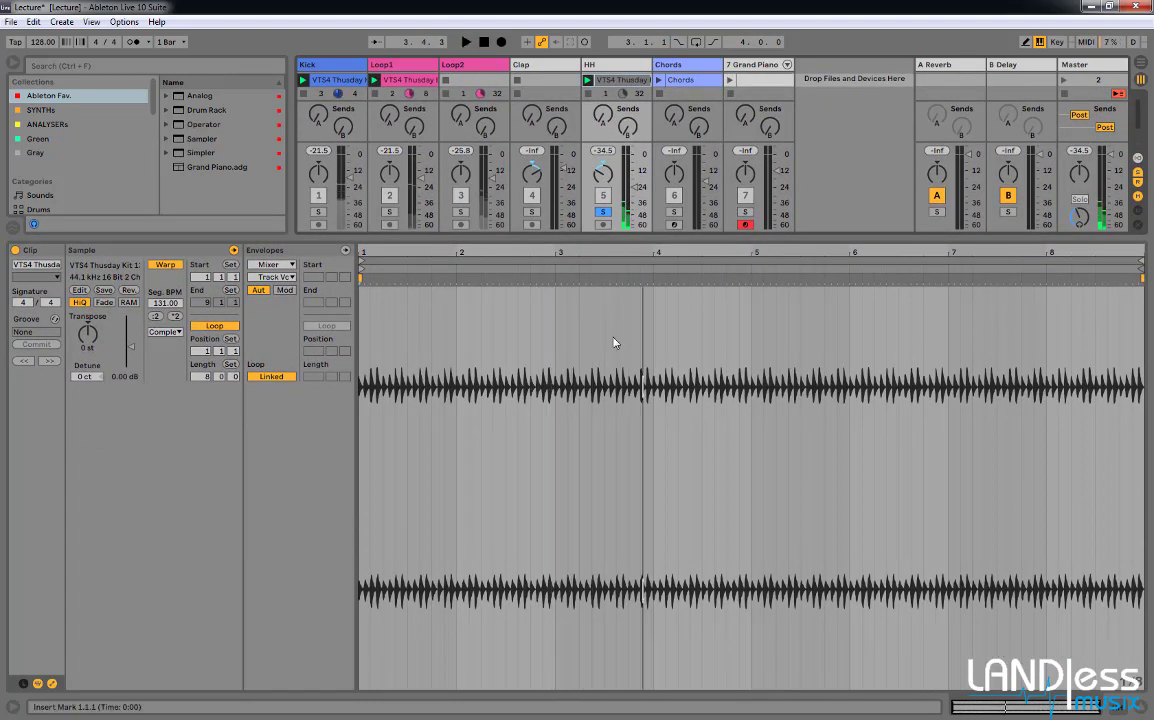
pyautogui.rightClick(614, 343)
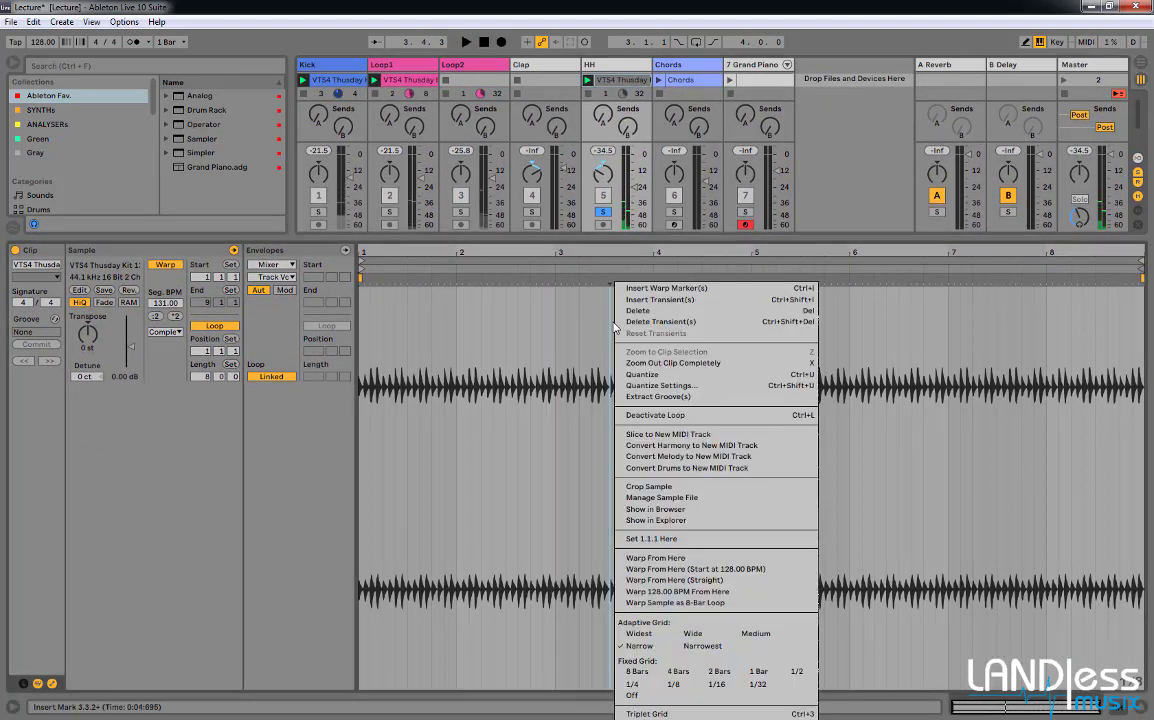
pyautogui.click(674, 685)
pyautogui.press('+')
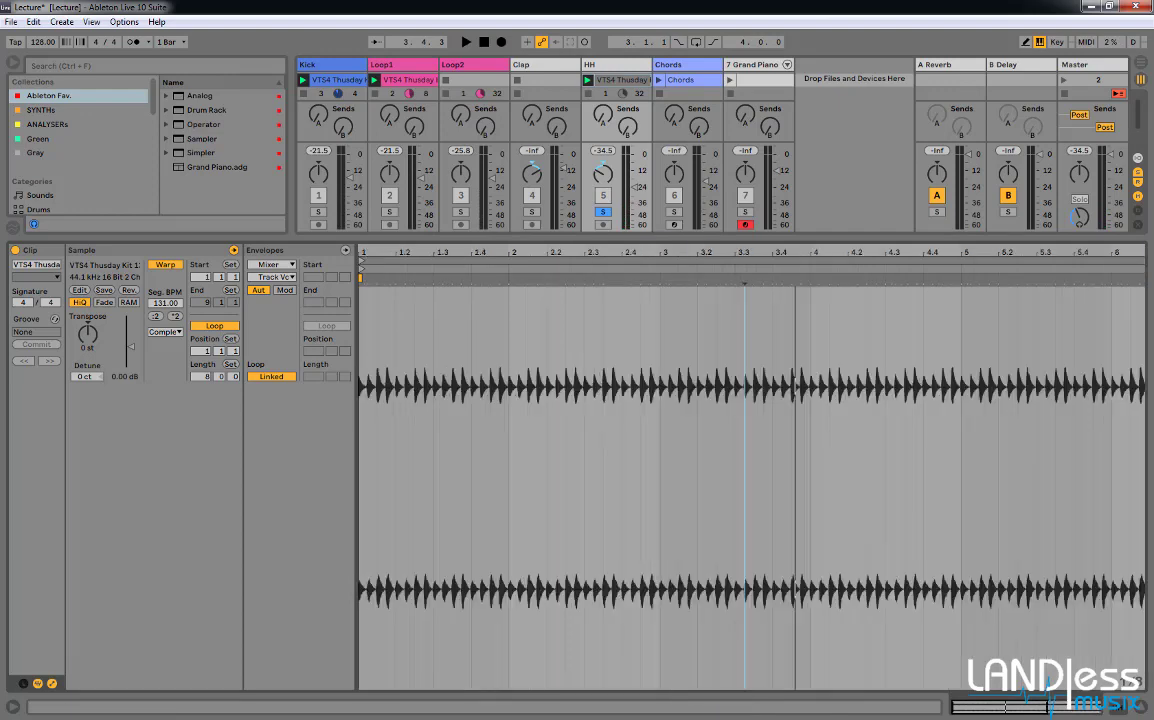
pyautogui.press('+')
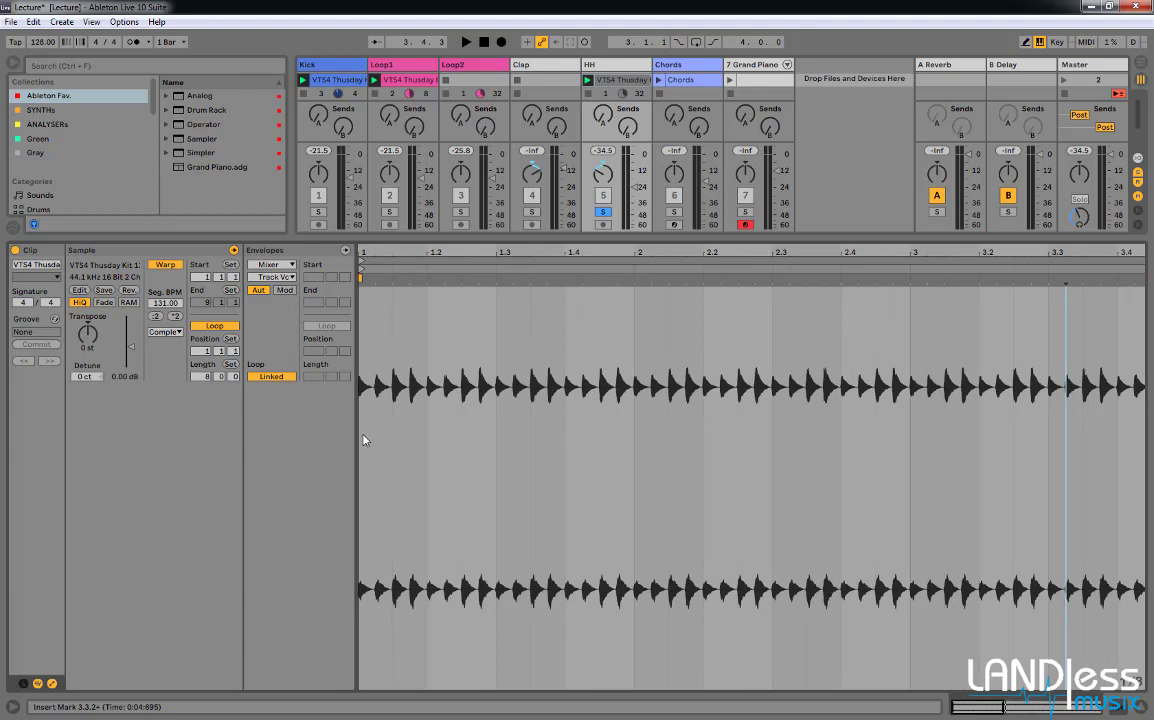
# Show the HH clip's Volume envelope and draw a 0% section from the clip start to 1.1.3.
pyautogui.click(288, 266)
pyautogui.click(284, 280)
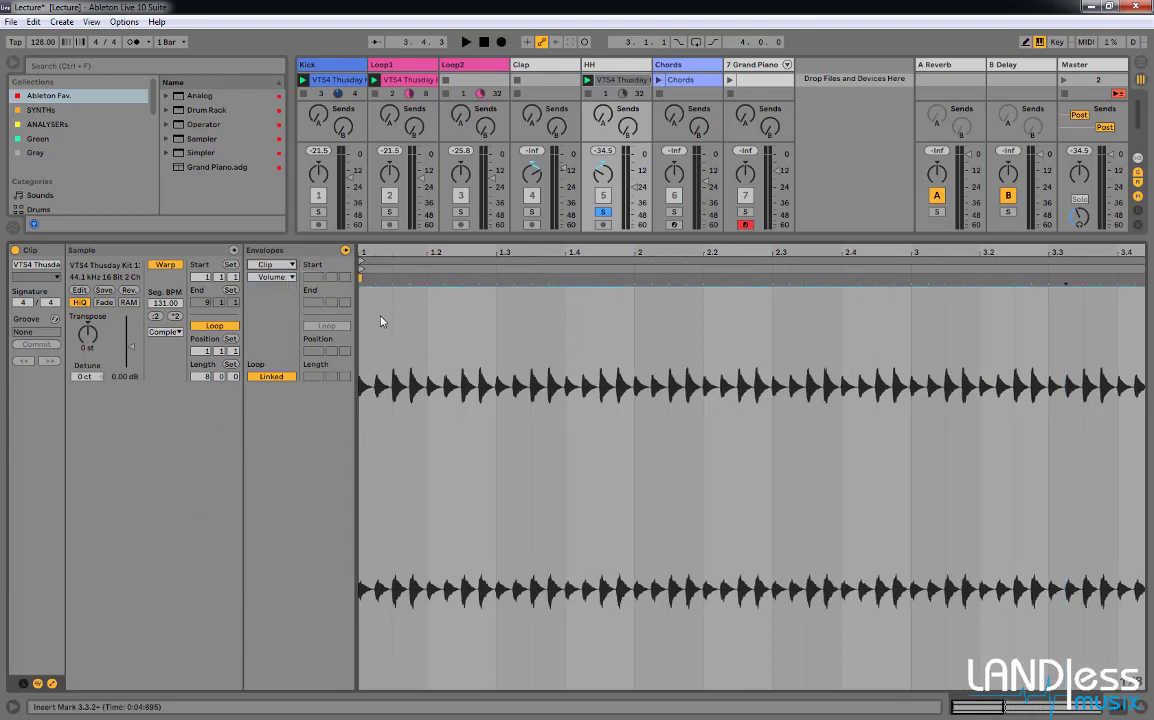
pyautogui.moveTo(381, 312); pyautogui.dragTo(383, 681)
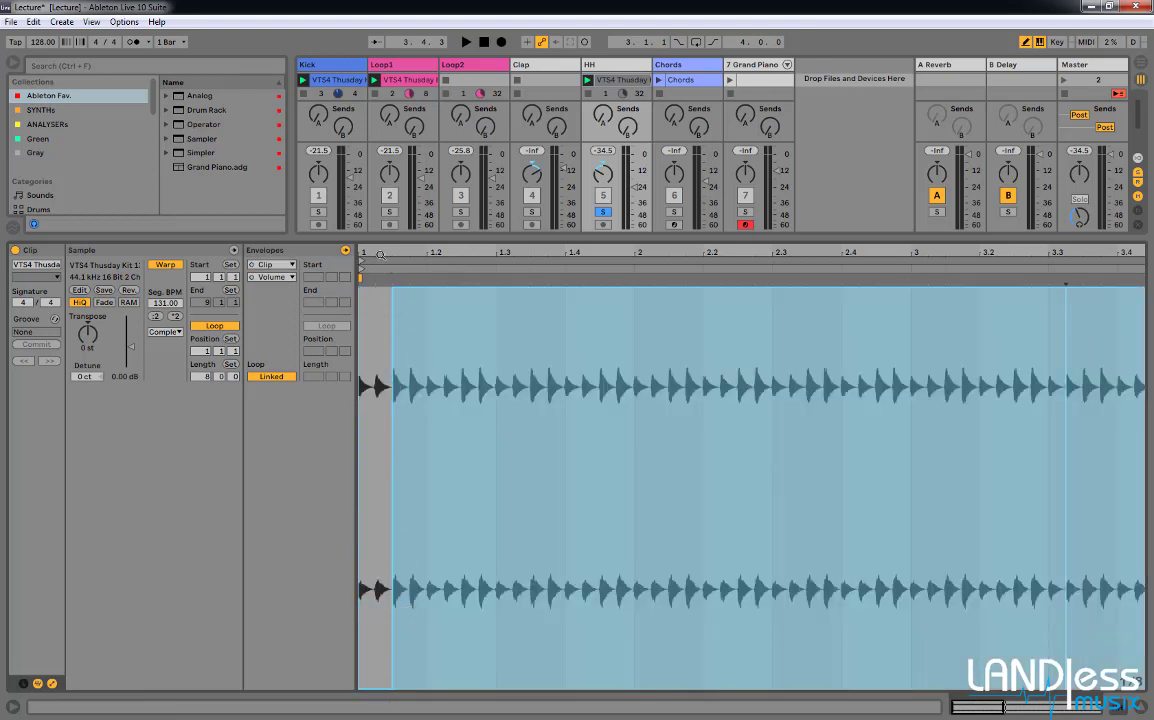
# Slope the 0% section into a rise from the clip start to 1.1.3 and bend it into a slow-starting curve.
pyautogui.moveTo(376, 252); pyautogui.dragTo(501, 285)
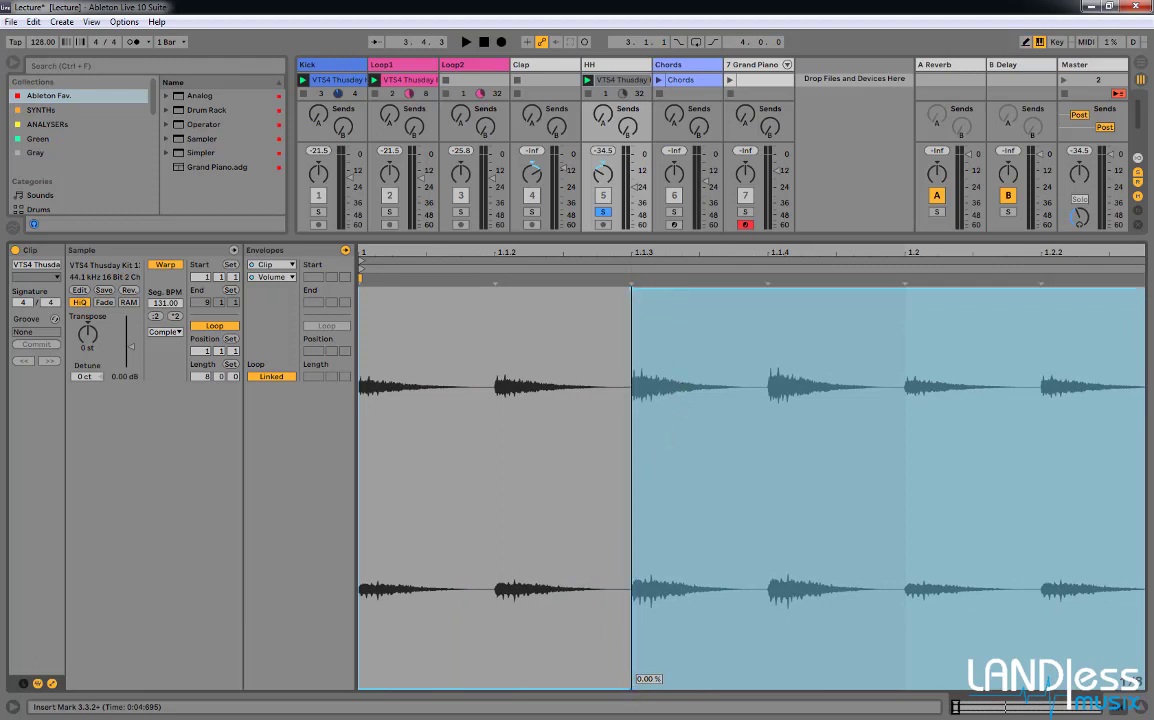
pyautogui.moveTo(631, 688); pyautogui.dragTo(362, 688)
pyautogui.moveTo(507, 482); pyautogui.dragTo(507, 540)
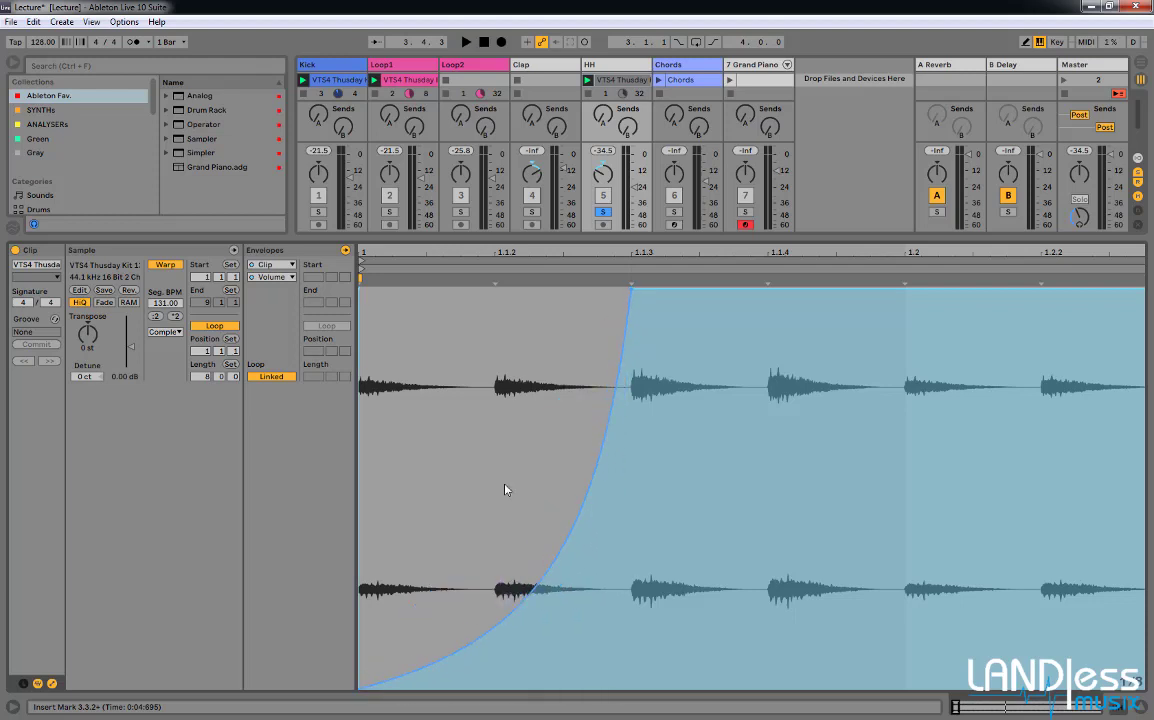
pyautogui.moveTo(445, 252); pyautogui.dragTo(445, 155)
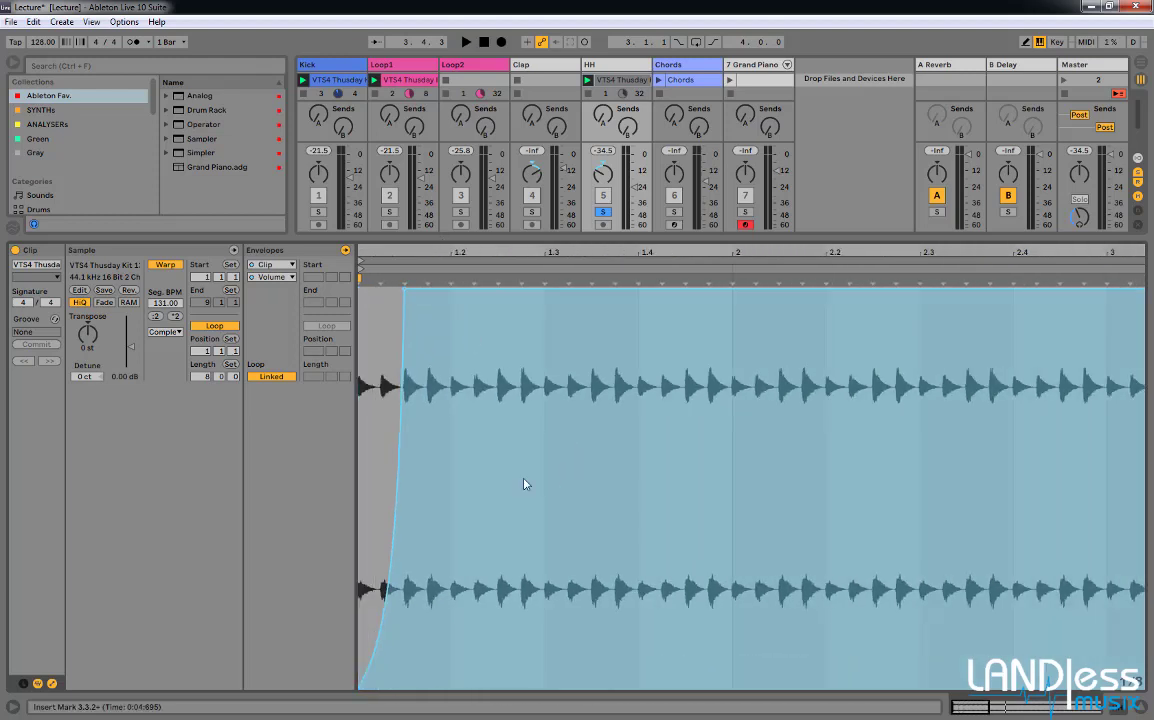
# Duplicate the first beat's volume envelope across the following beats up to the start of bar 3.
pyautogui.moveTo(451, 441); pyautogui.dragTo(323, 426)
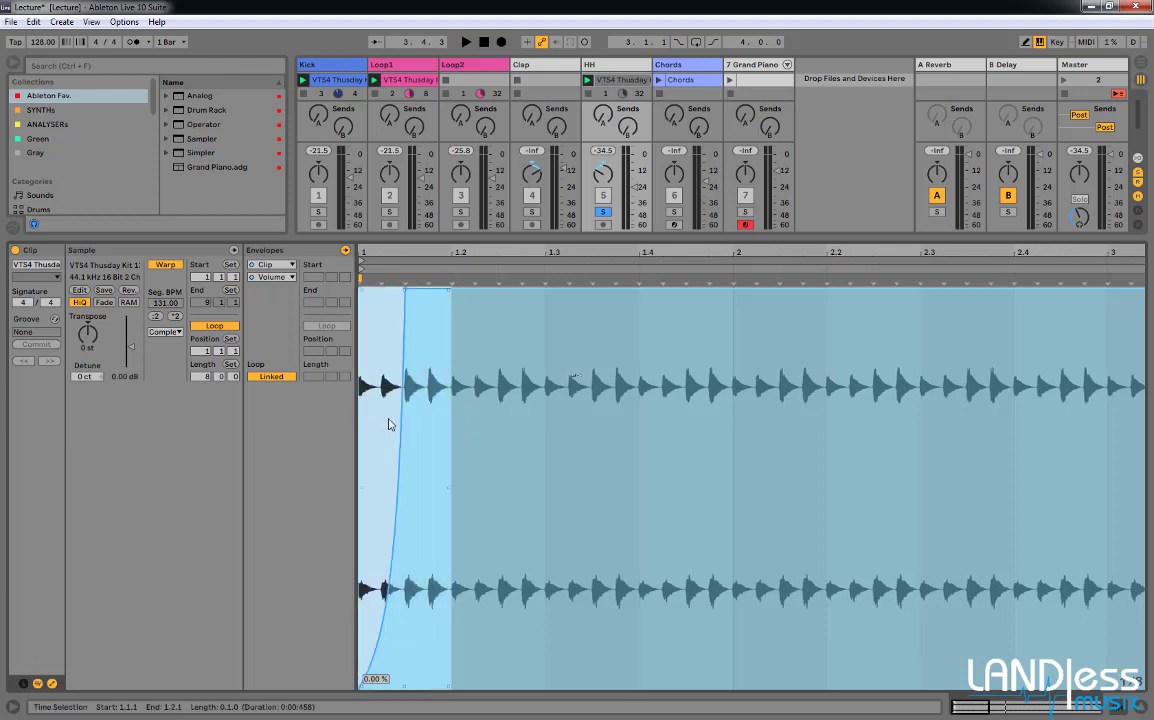
pyautogui.hotkey('ctrl', 'd')
pyautogui.hotkey('ctrl', 'd')
pyautogui.hotkey('ctrl', 'd')
pyautogui.hotkey('ctrl', 'd')
pyautogui.hotkey('ctrl', 'd')
pyautogui.hotkey('ctrl', 'd')
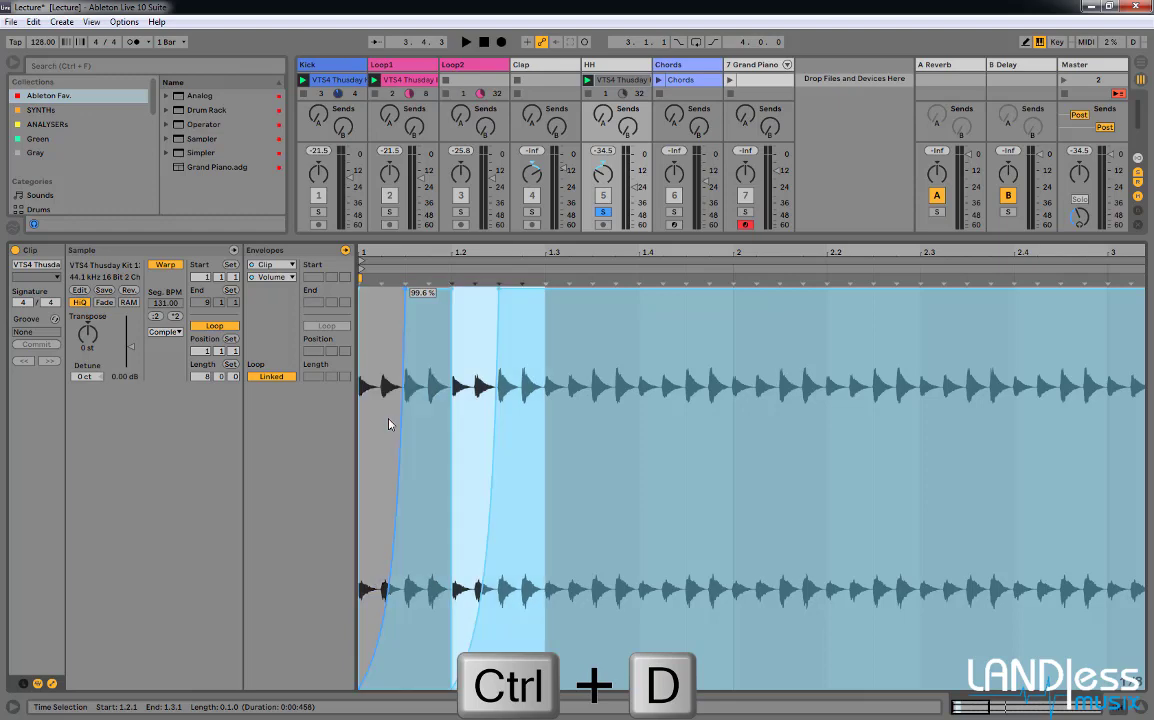
pyautogui.hotkey('ctrl', 'd')
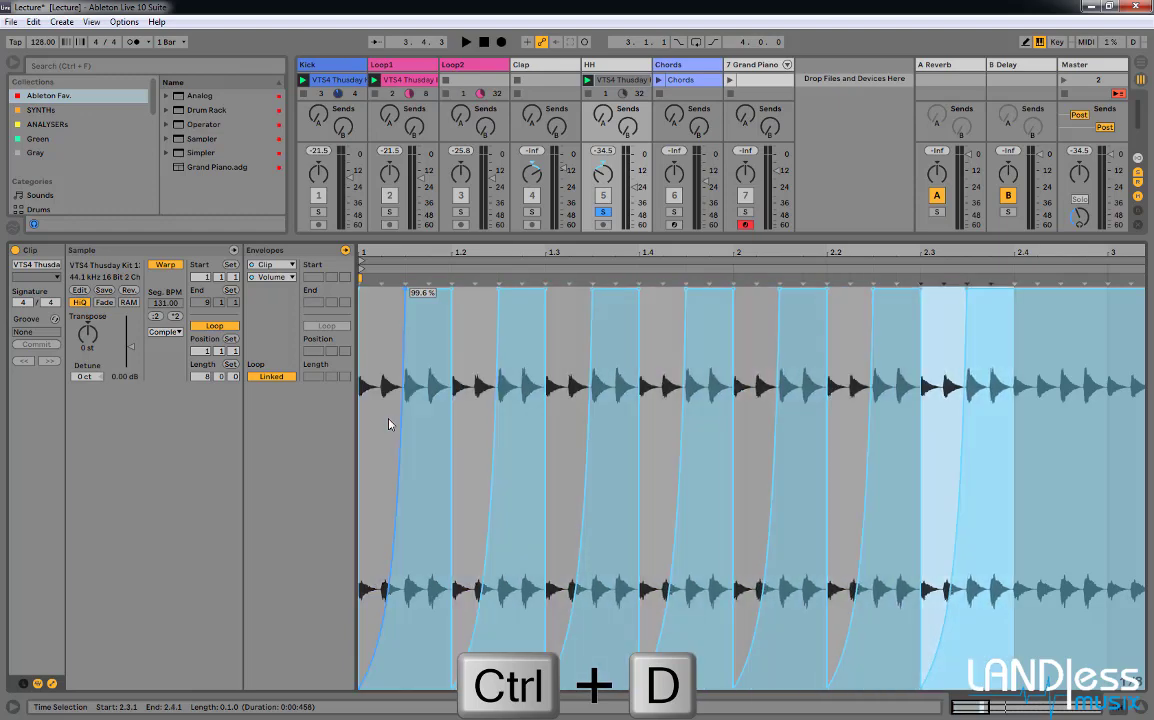
pyautogui.hotkey('ctrl', 'd')
# Set the HH clip's loop length to 2 bars, shrink the clip view and stop playback.
pyautogui.press('-')
pyautogui.press('-')
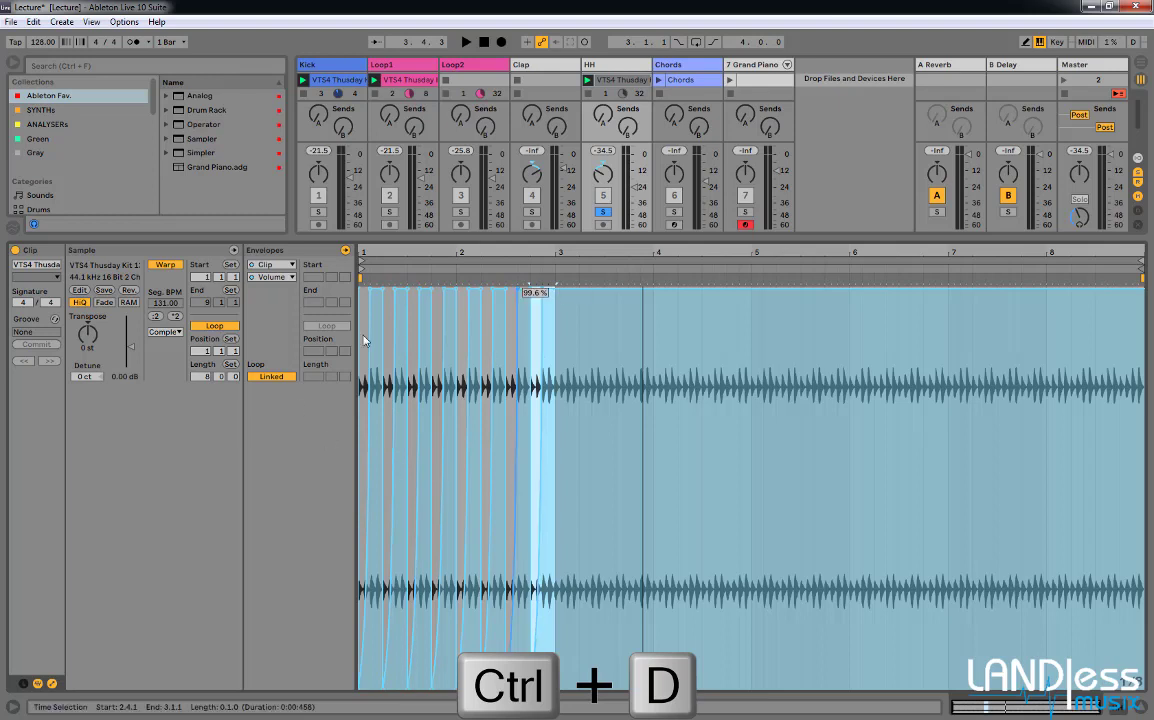
pyautogui.click(209, 377)
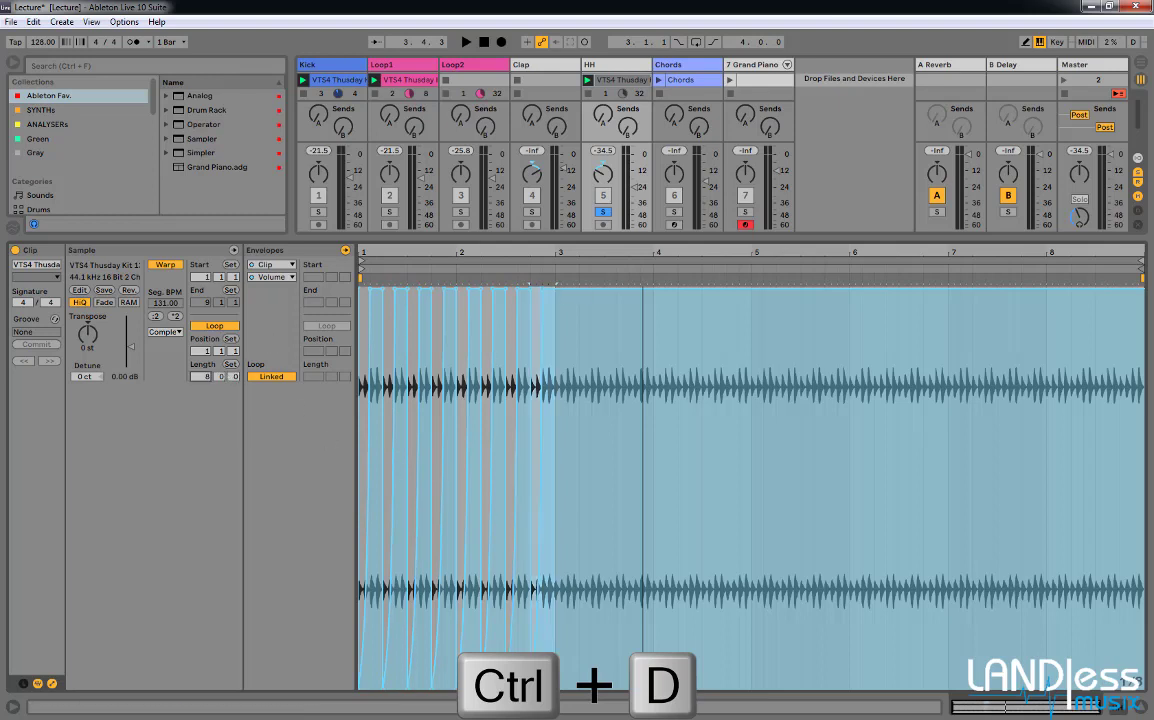
pyautogui.press('Return')
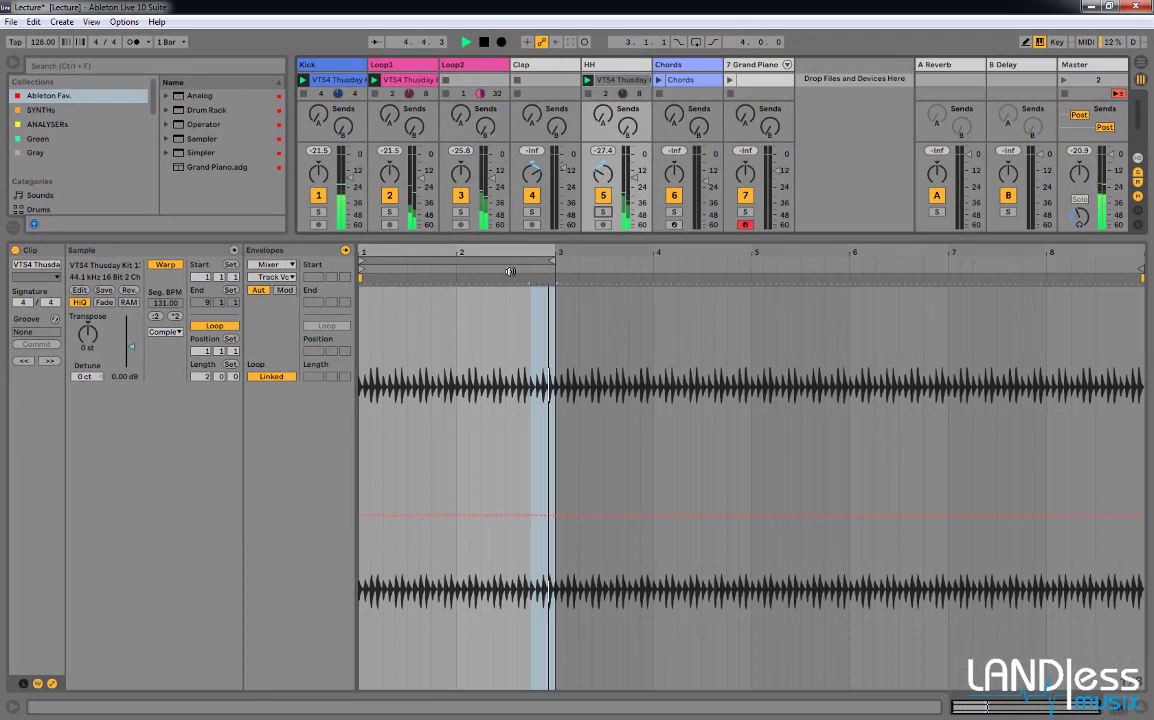
pyautogui.moveTo(513, 238); pyautogui.dragTo(514, 459)
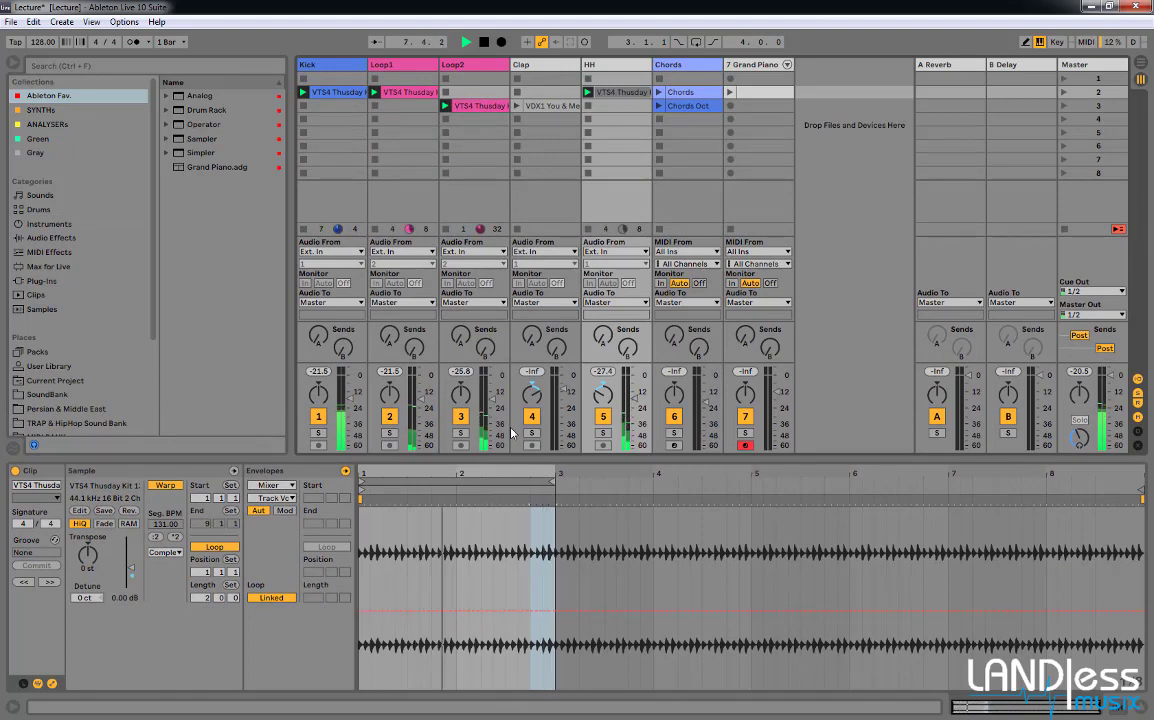
pyautogui.press('space')
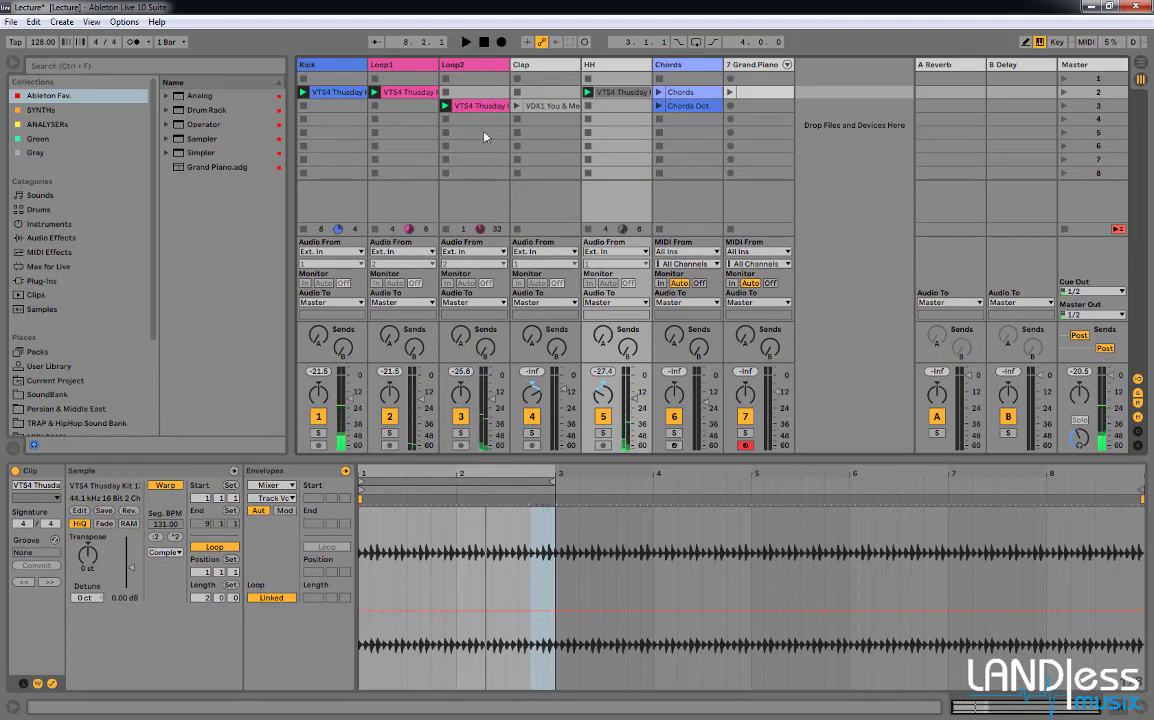
# Open the Loop1 track's device chain and add the Delay audio effect to it.
pyautogui.click(397, 93)
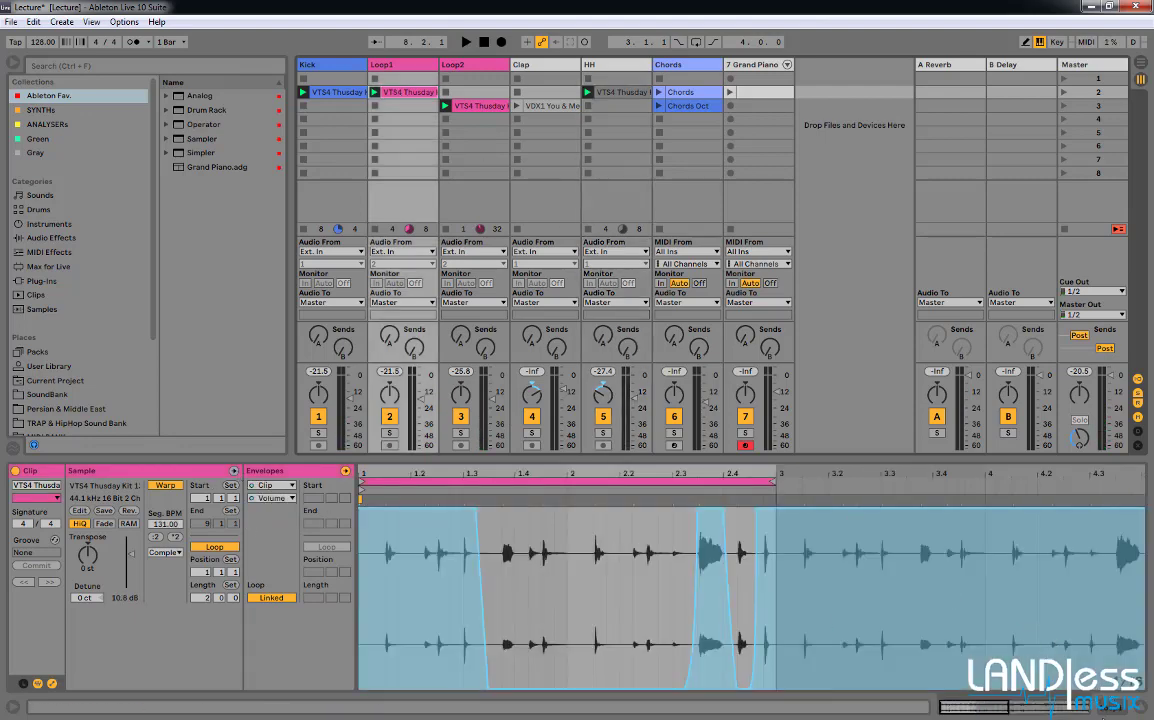
pyautogui.click(1107, 713)
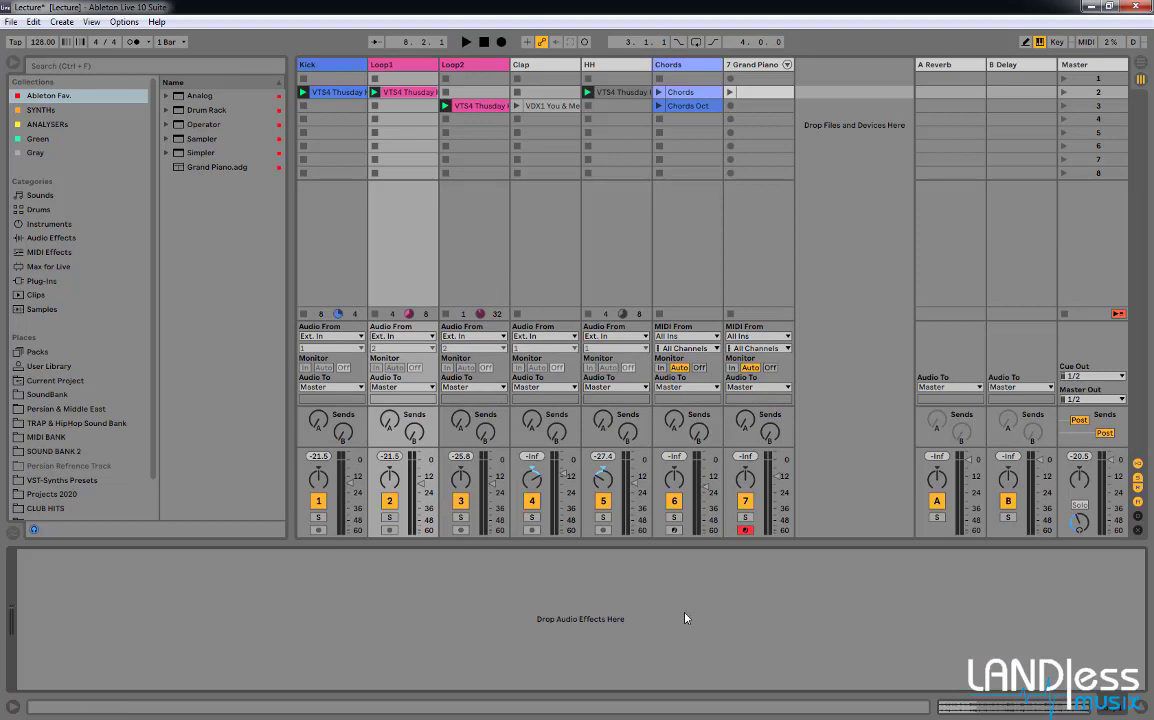
pyautogui.click(55, 238)
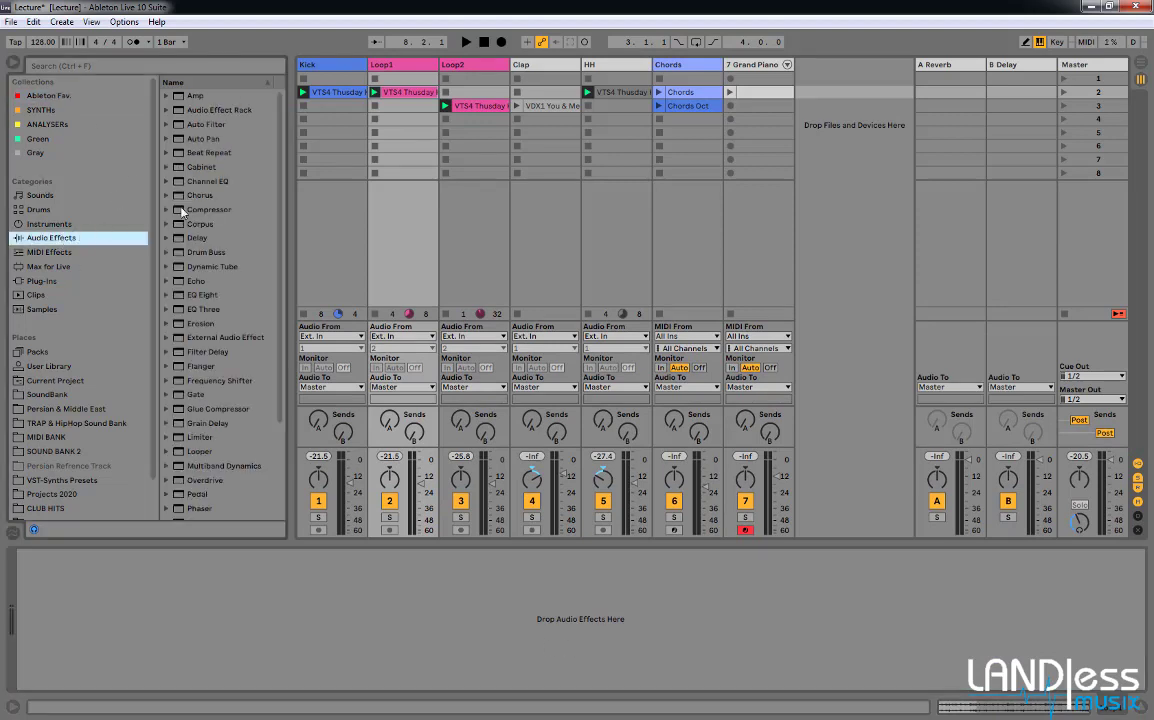
pyautogui.moveTo(226, 234); pyautogui.dragTo(406, 193)
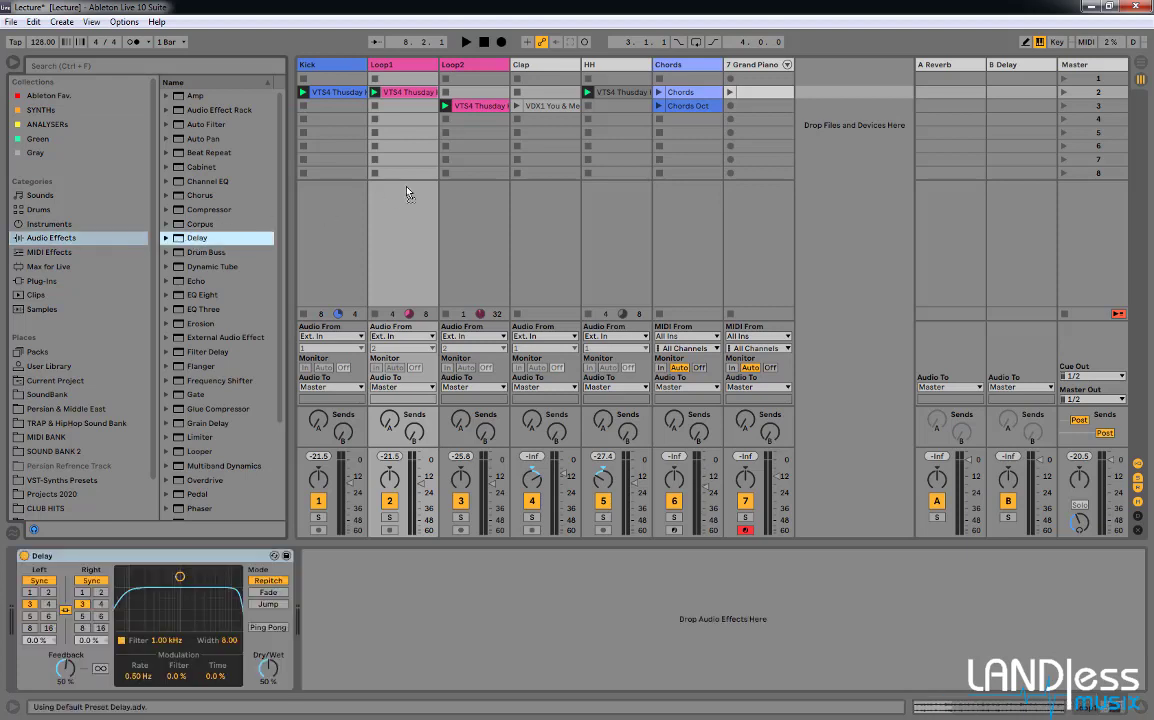
# Set the Delay to 2 sixteenths, 29% feedback and Fade mode with its filter off, and play back the result.
pyautogui.click(100, 593)
pyautogui.moveTo(66, 670); pyautogui.dragTo(66, 689)
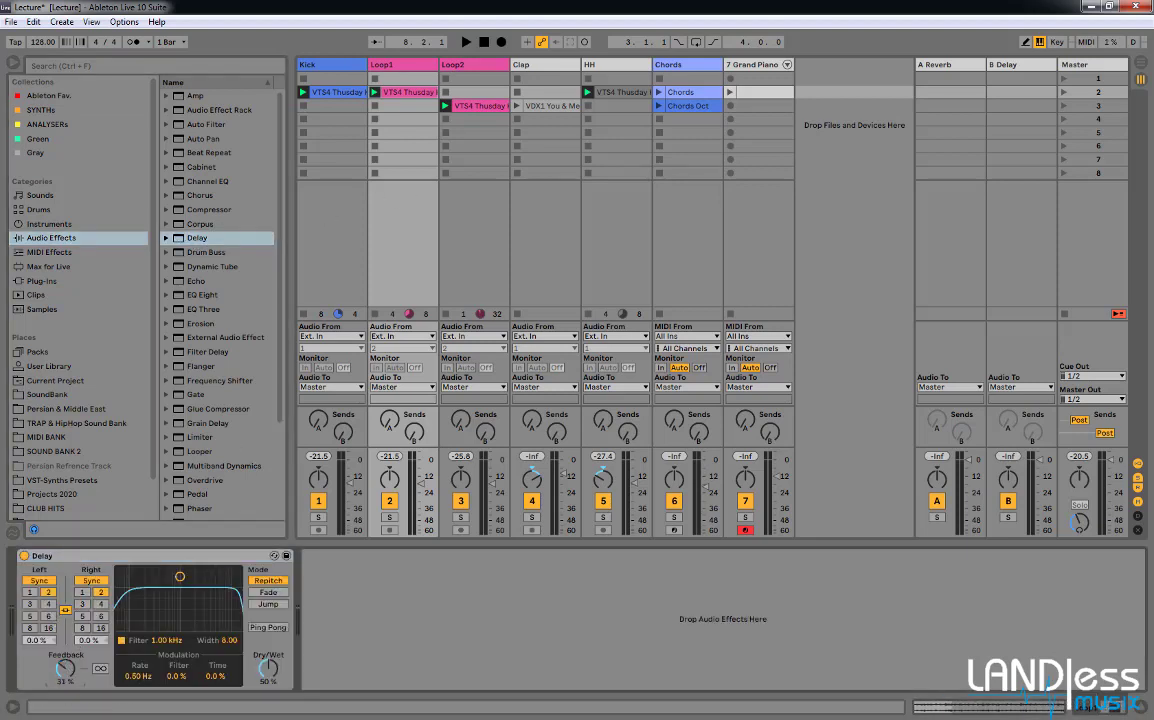
pyautogui.click(270, 593)
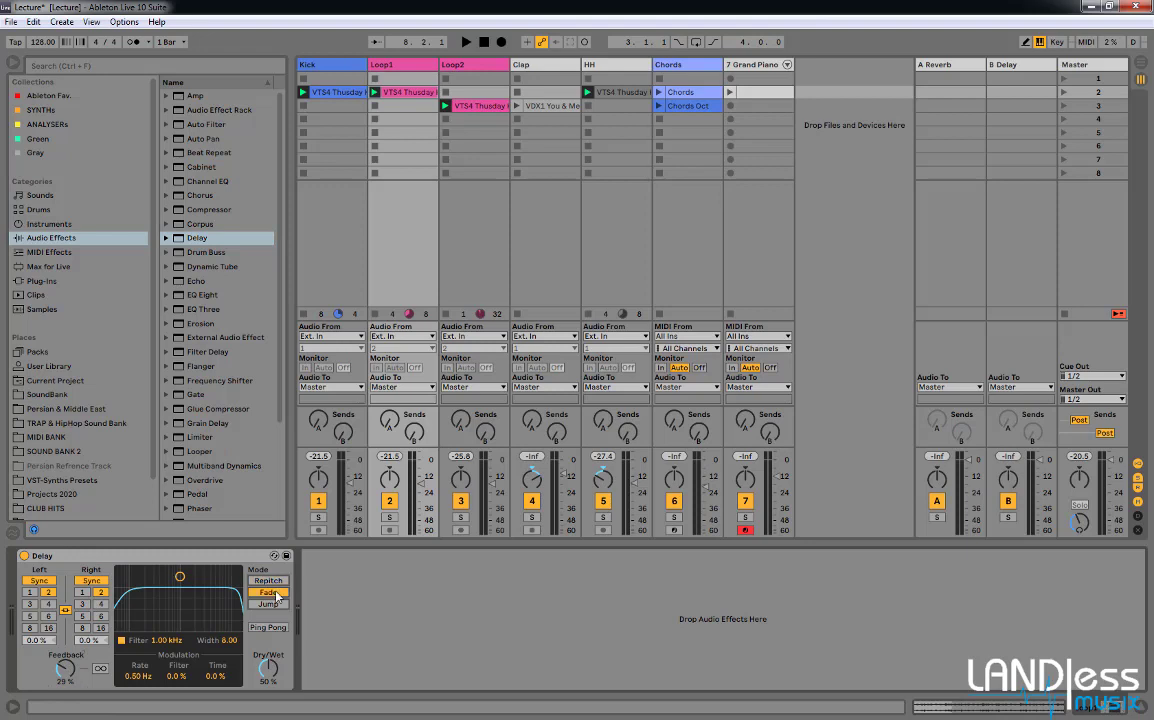
pyautogui.click(121, 641)
pyautogui.press('space')
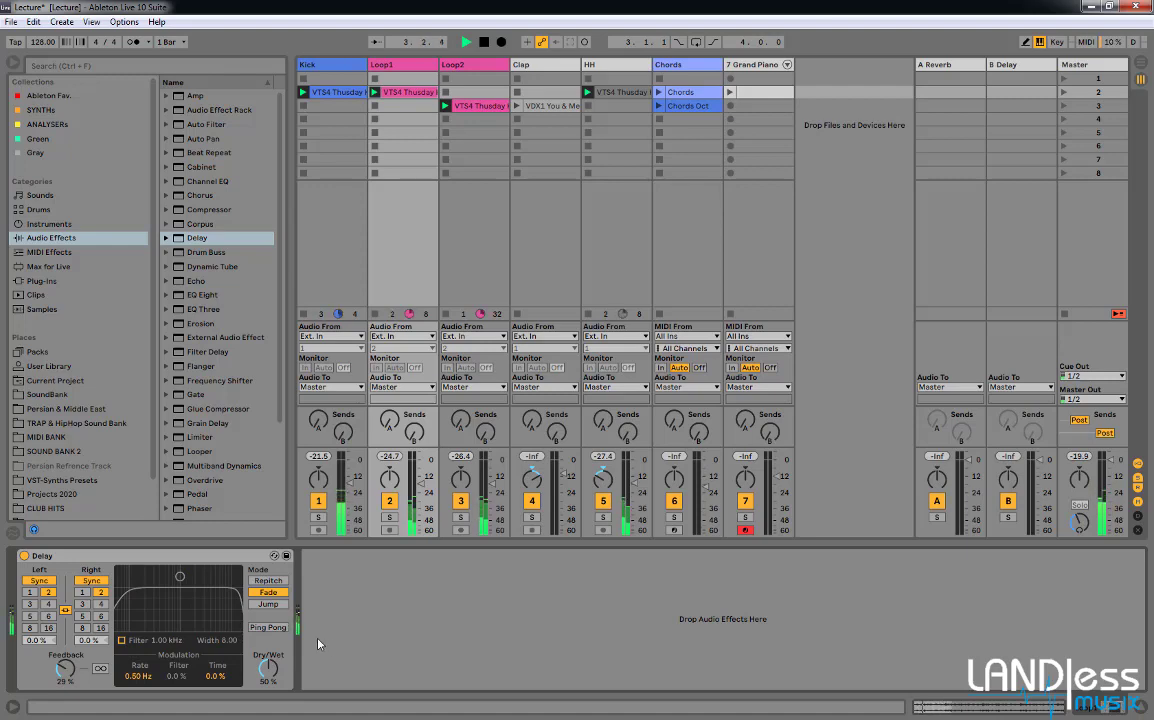
pyautogui.press('space')
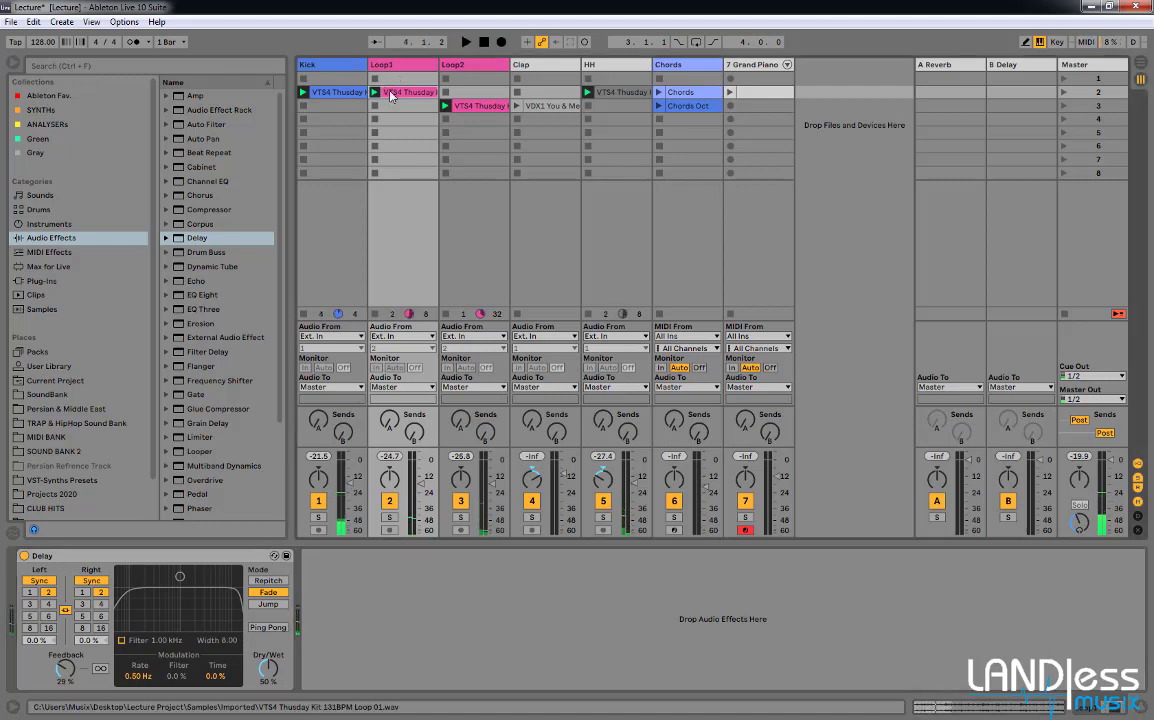
# Open the Loop1 clip and display its Clip Volume envelope.
pyautogui.doubleClick(393, 93)
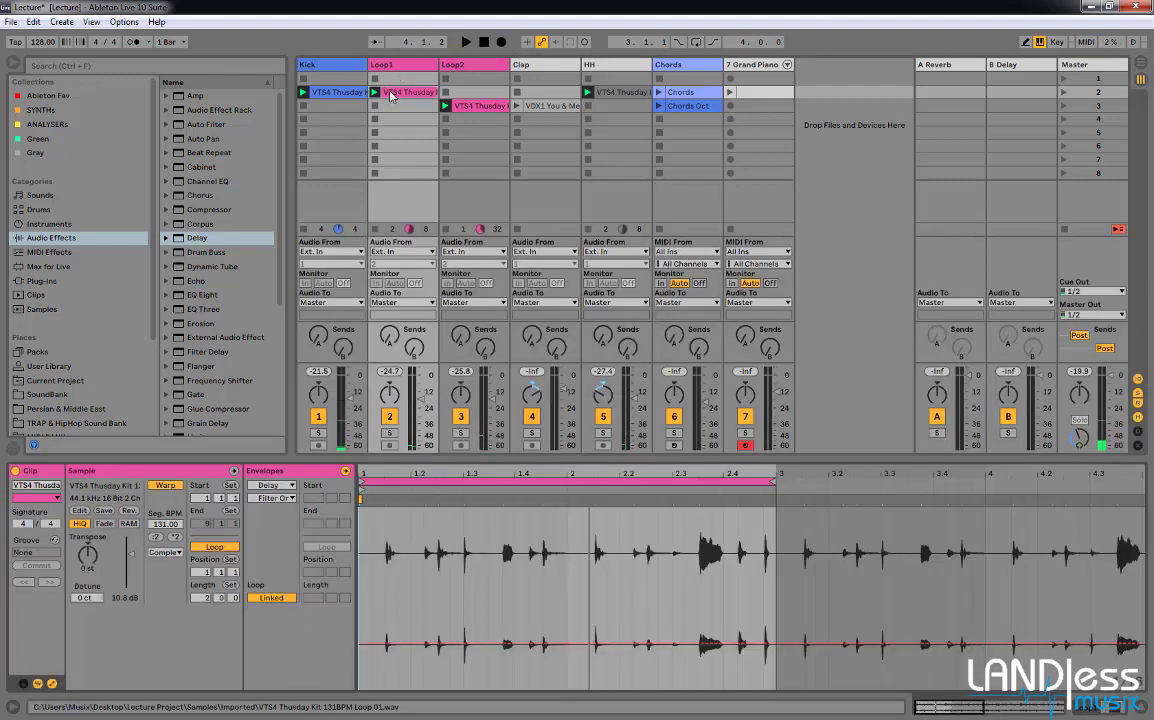
pyautogui.click(291, 486)
pyautogui.click(265, 497)
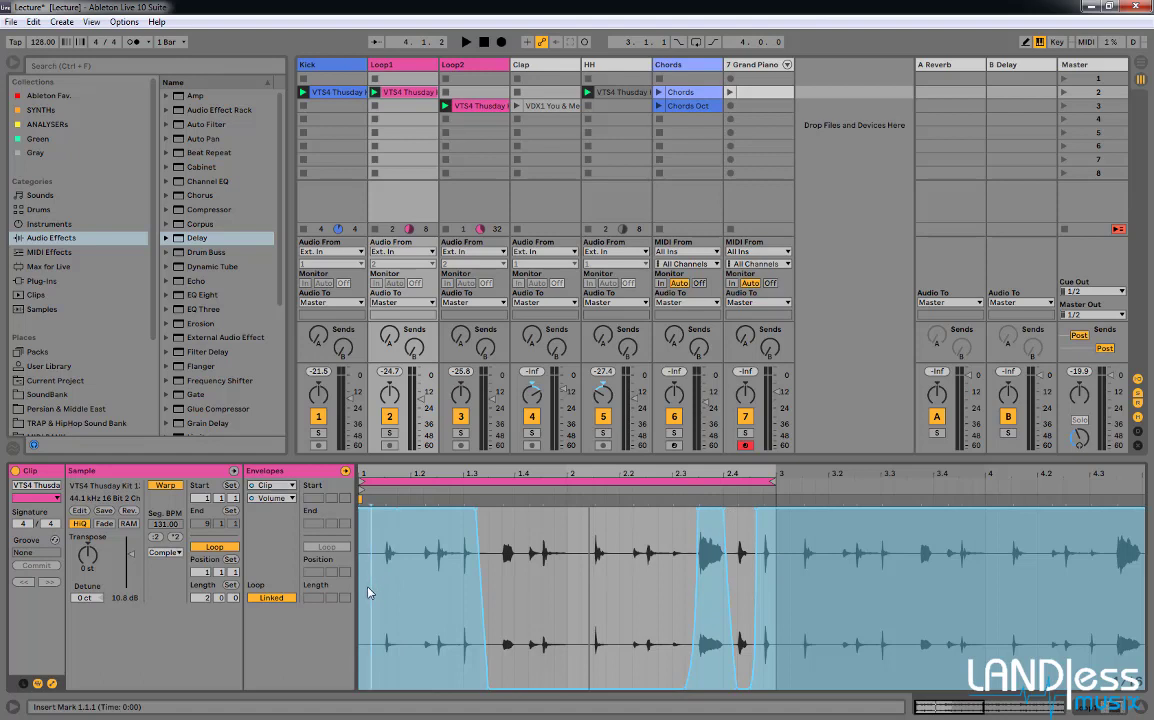
# Display the Delay device's Dry/Wet envelope for the Loop1 clip.
pyautogui.click(281, 486)
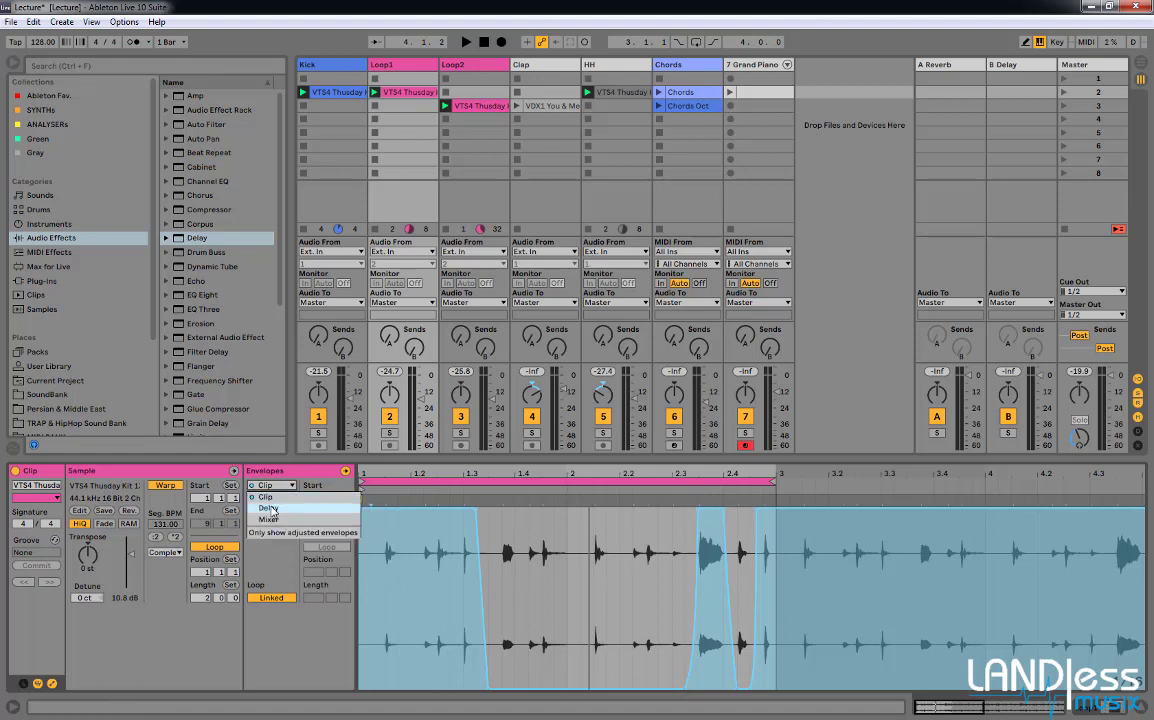
pyautogui.click(272, 511)
pyautogui.click(272, 486)
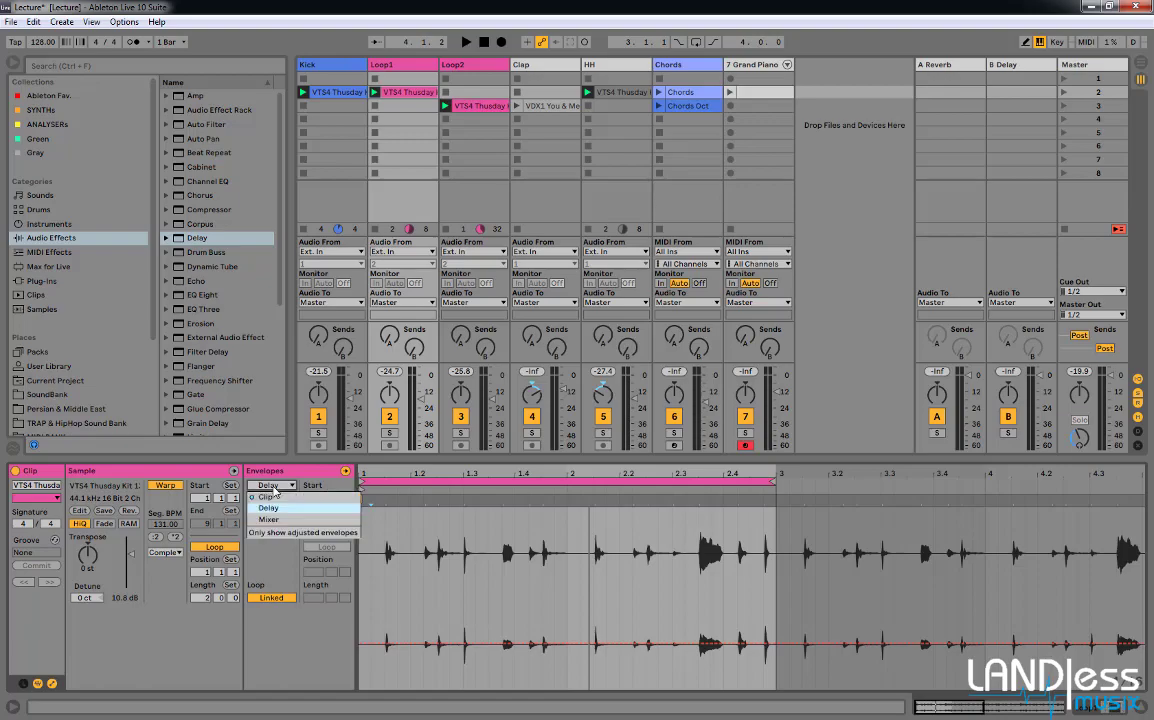
pyautogui.click(271, 509)
pyautogui.click(275, 498)
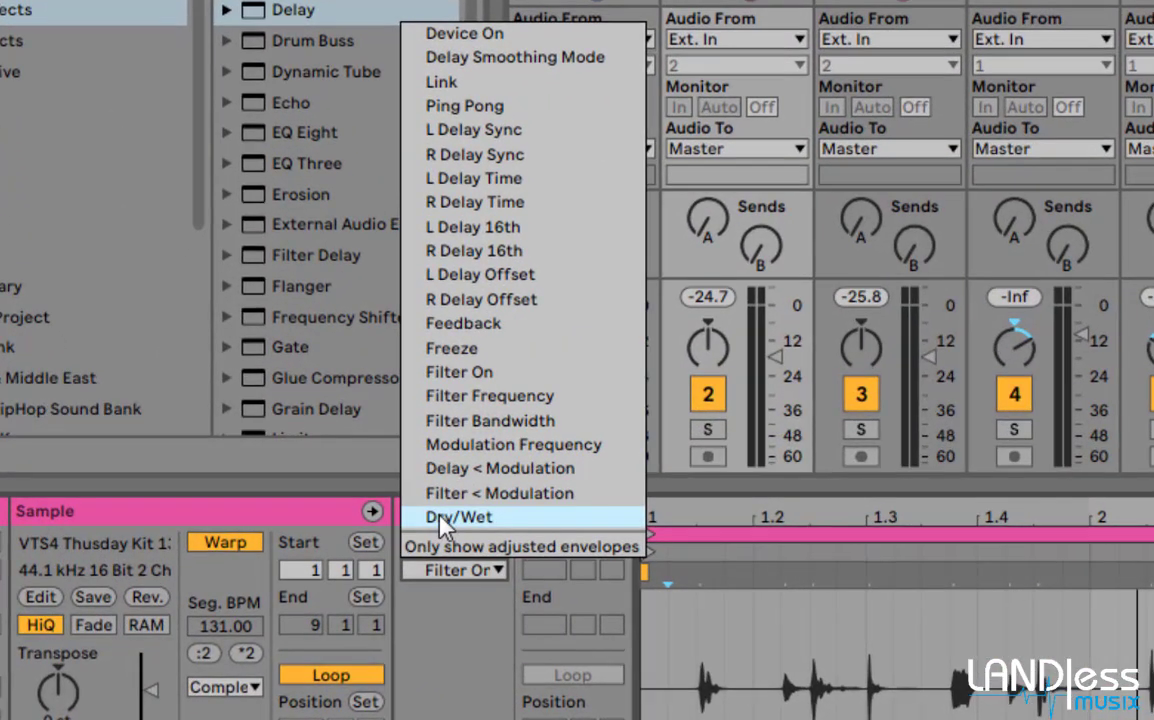
pyautogui.click(441, 519)
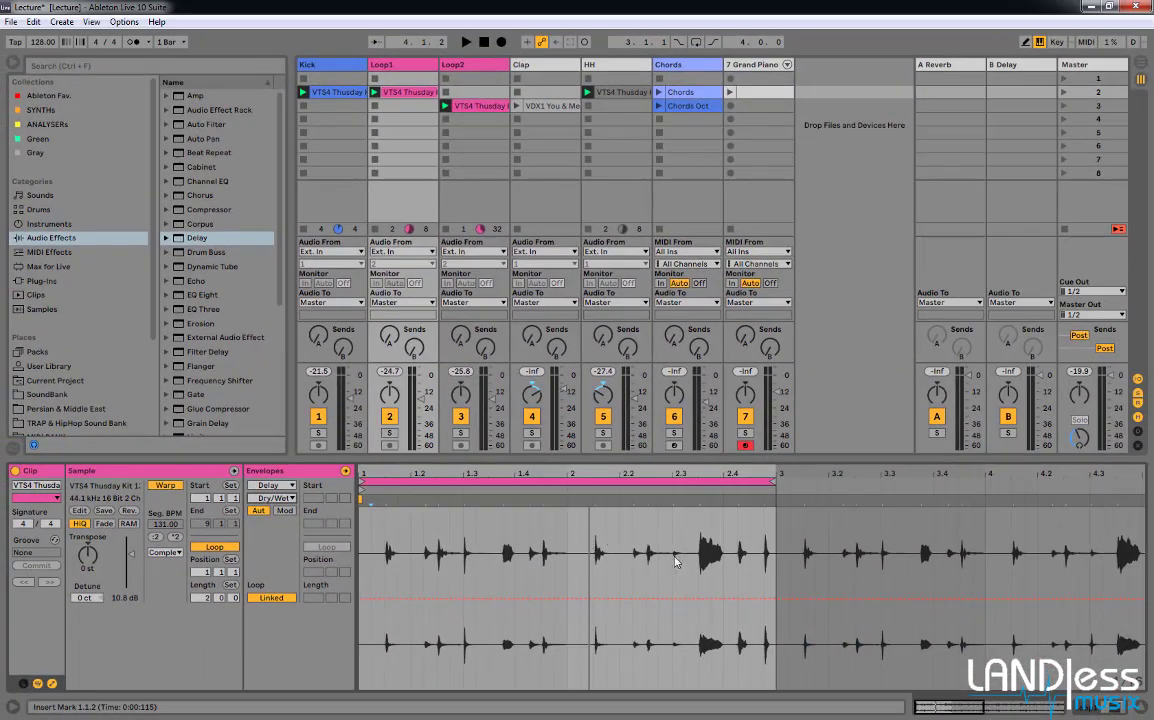
# Shape the Dry/Wet envelope to hold 0% and jump vertically to 100% just after beat 2.3, and play back the result.
pyautogui.moveTo(380, 604); pyautogui.dragTo(386, 688)
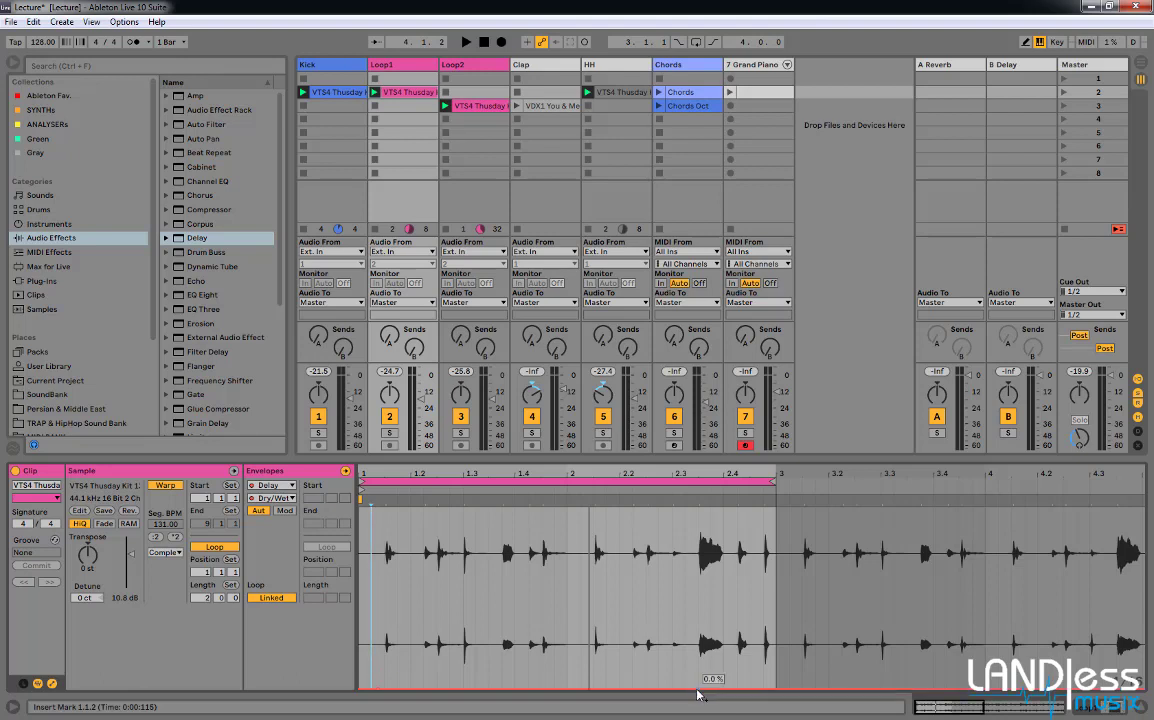
pyautogui.moveTo(699, 689); pyautogui.dragTo(699, 513)
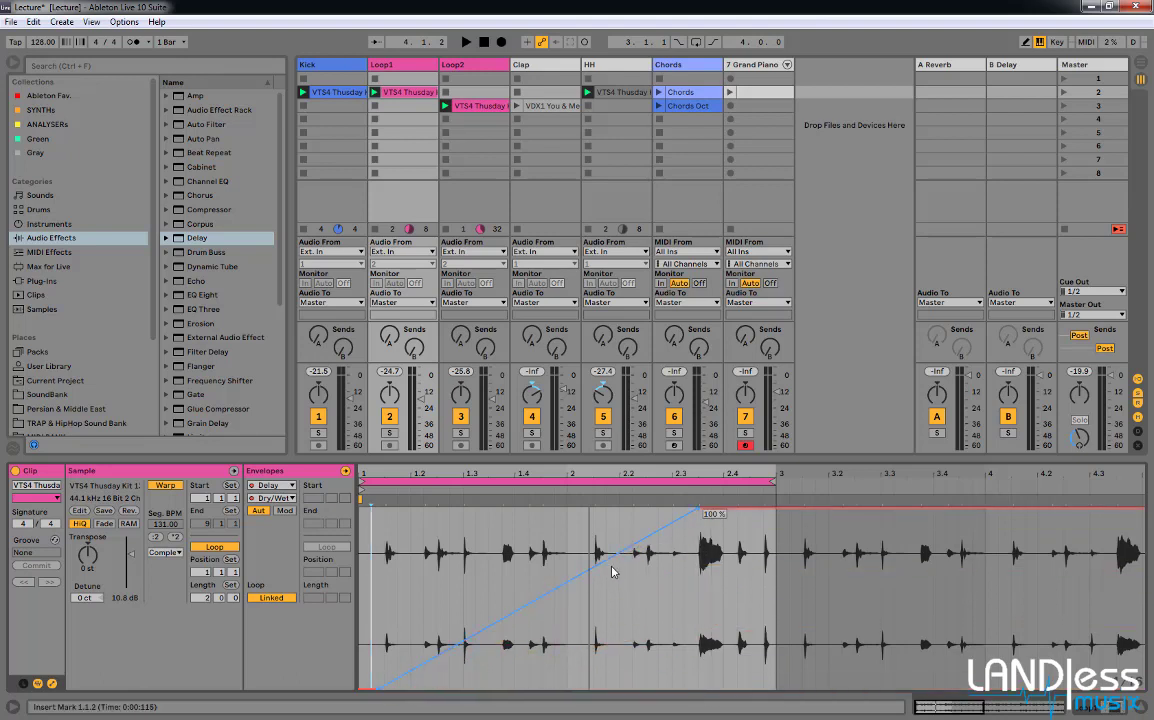
pyautogui.moveTo(613, 570)
pyautogui.mouseDown()
pyautogui.moveTo(642, 648)
pyautogui.moveTo(625, 563)
pyautogui.mouseUp()
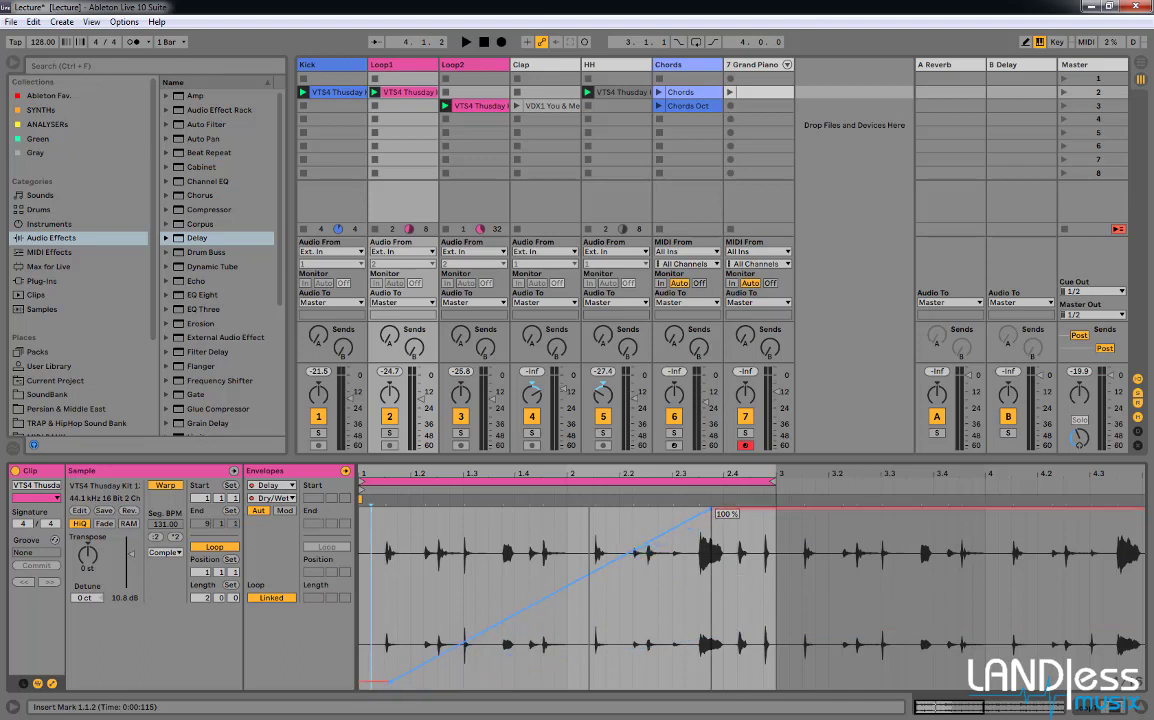
pyautogui.moveTo(711, 509); pyautogui.dragTo(703, 695)
pyautogui.moveTo(391, 684); pyautogui.dragTo(391, 703)
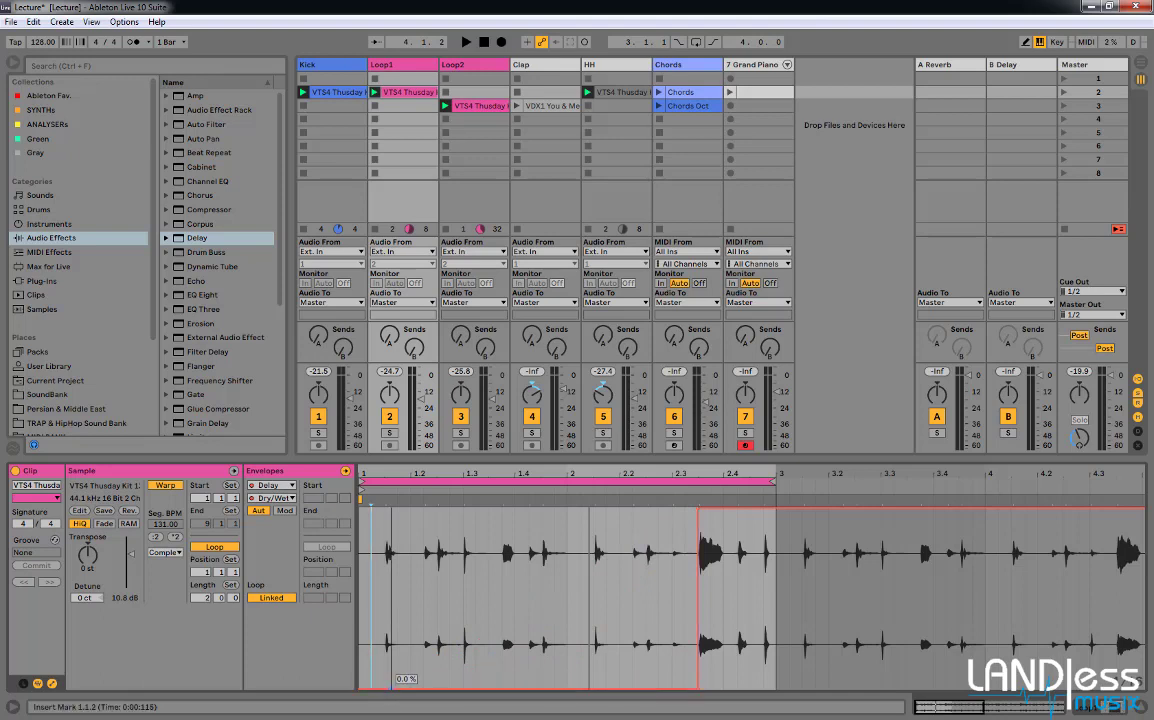
pyautogui.moveTo(697, 472); pyautogui.dragTo(696, 462)
pyautogui.press('space')
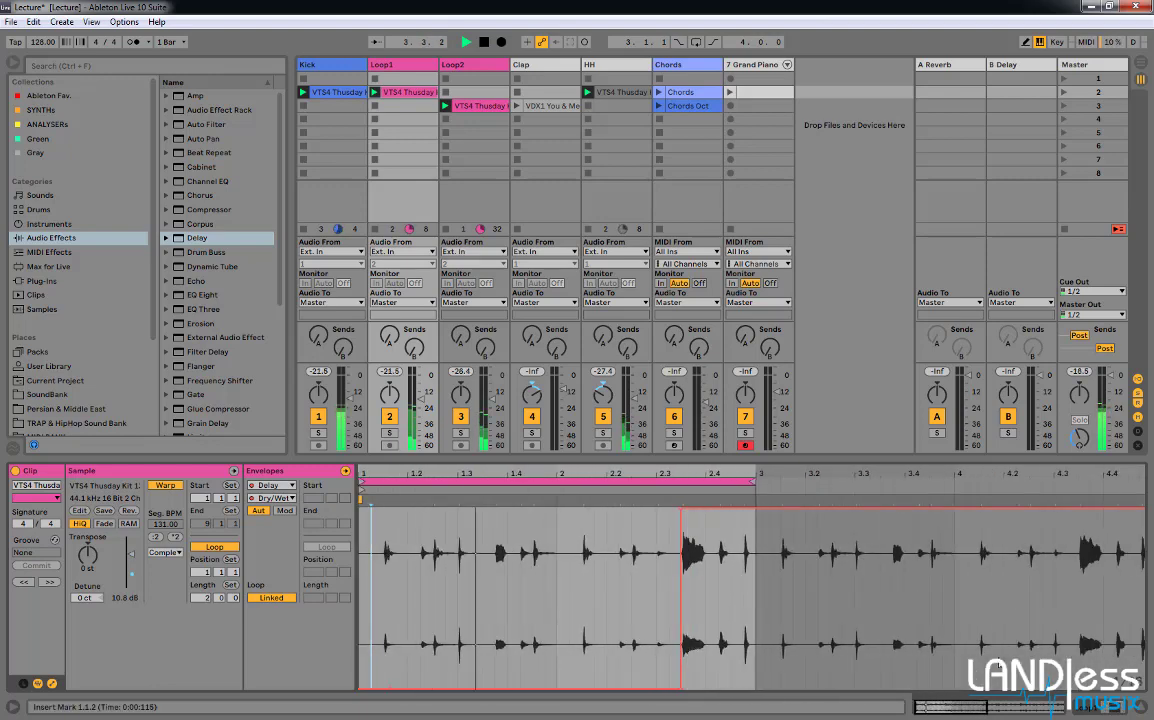
# Unlink the Delay's channels and set 3 sixteenths on the left, 5 on the right and about 57% feedback.
pyautogui.hotkey('shift', 'Tab')
pyautogui.moveTo(275, 682); pyautogui.dragTo(275, 640)
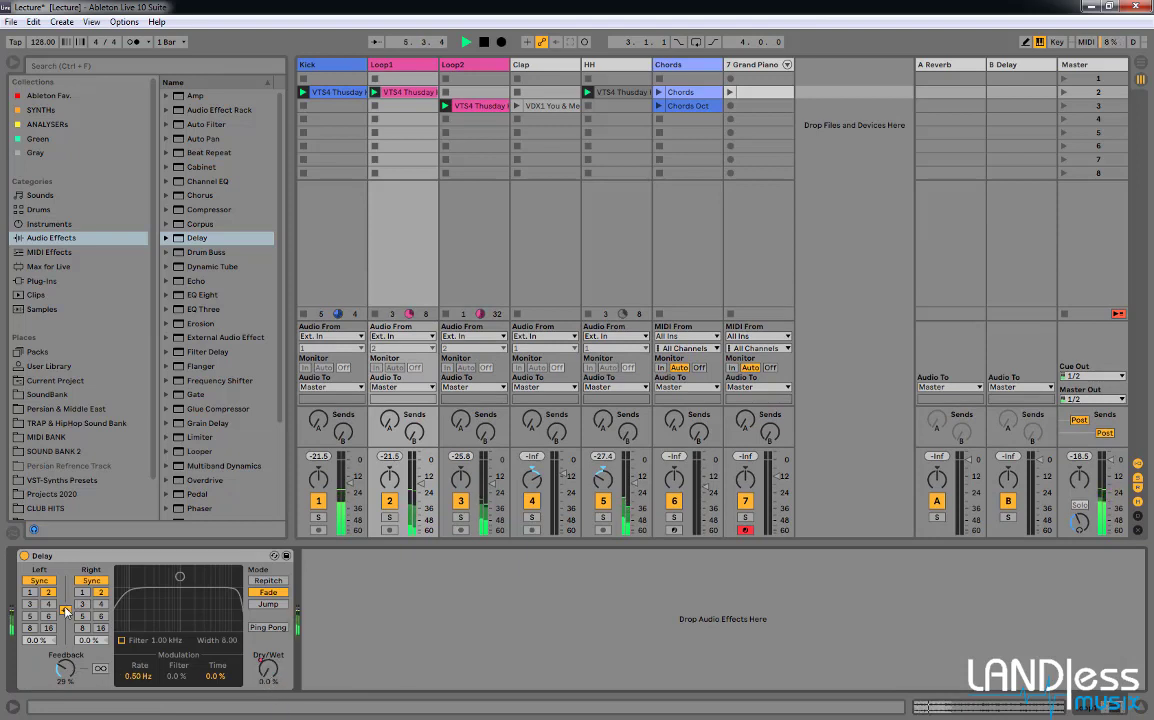
pyautogui.click(30, 605)
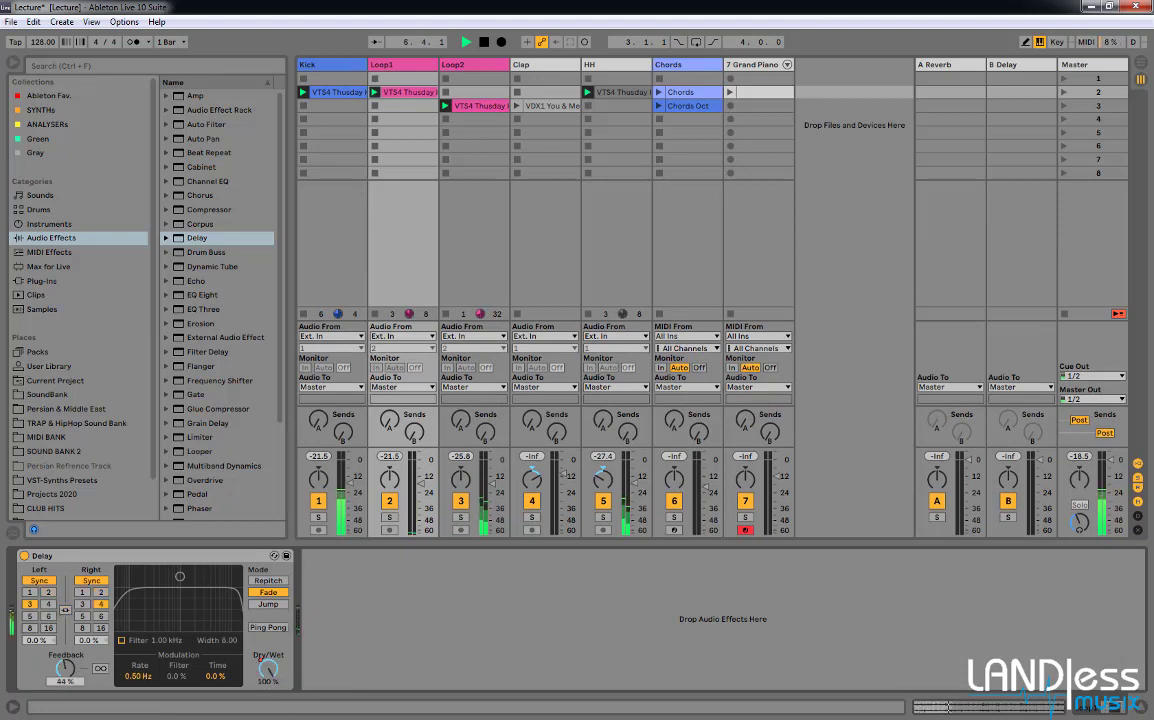
pyautogui.click(83, 616)
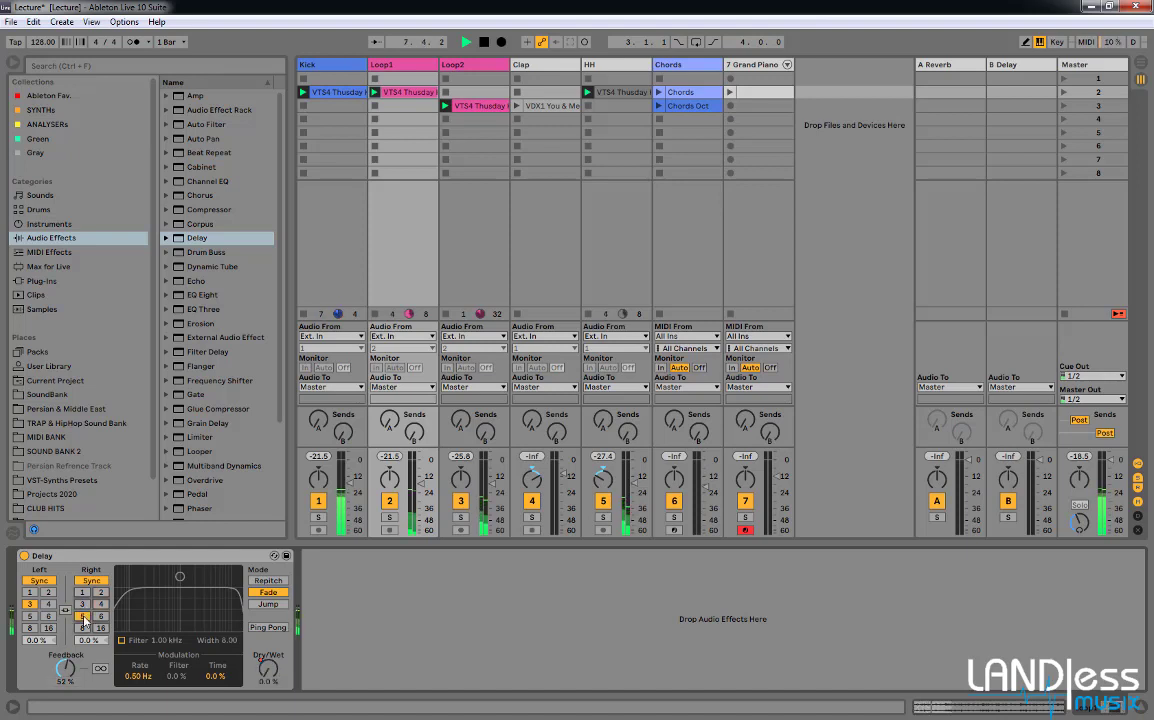
pyautogui.moveTo(75, 668); pyautogui.dragTo(75, 662)
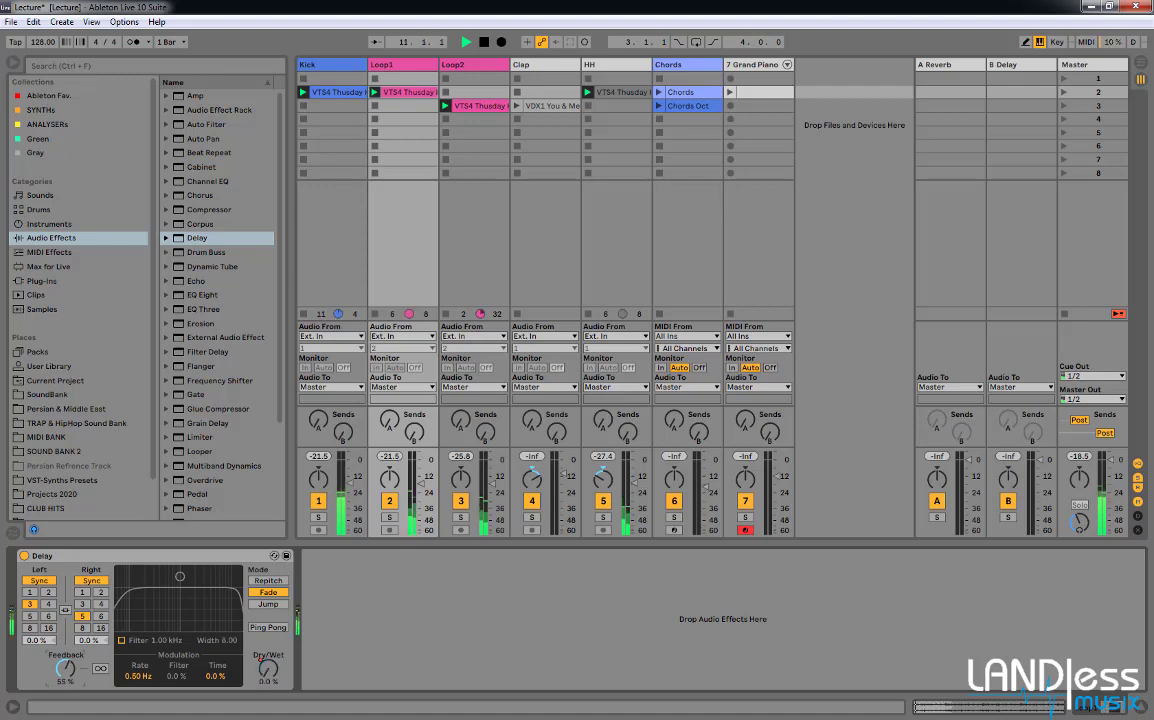
# Reopen the Loop1 clip and switch its Delay envelope from Feedback to Dry/Wet.
pyautogui.doubleClick(405, 92)
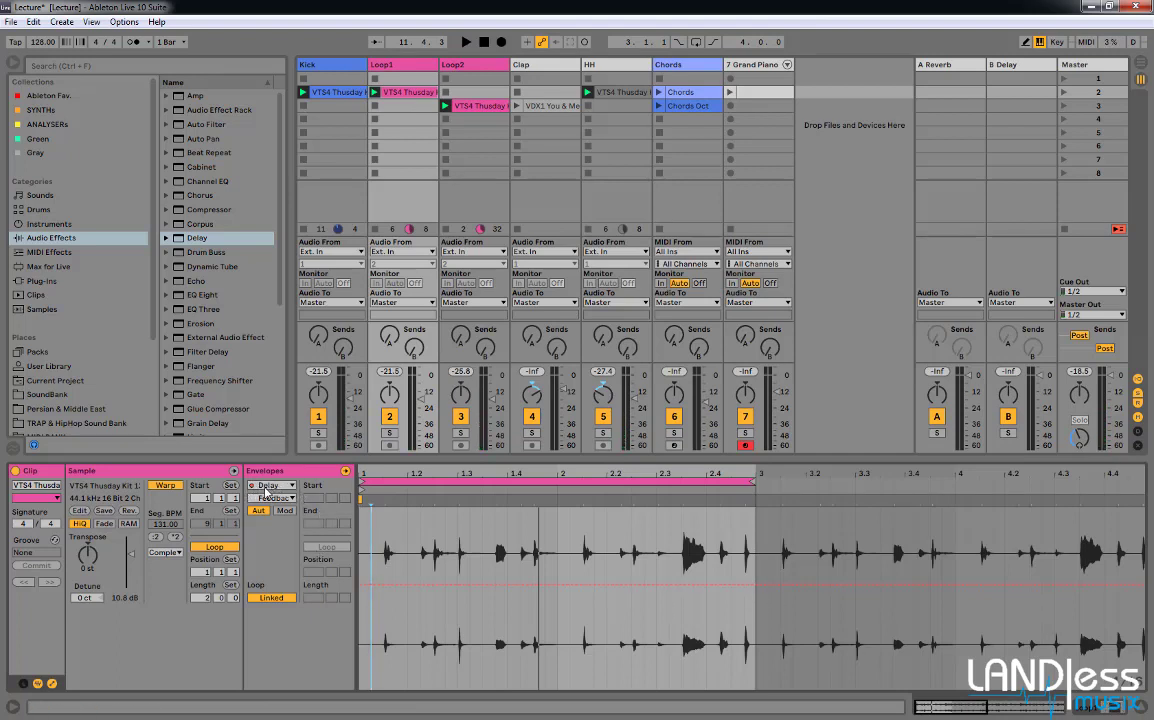
pyautogui.hotkey('shift', 'Tab')
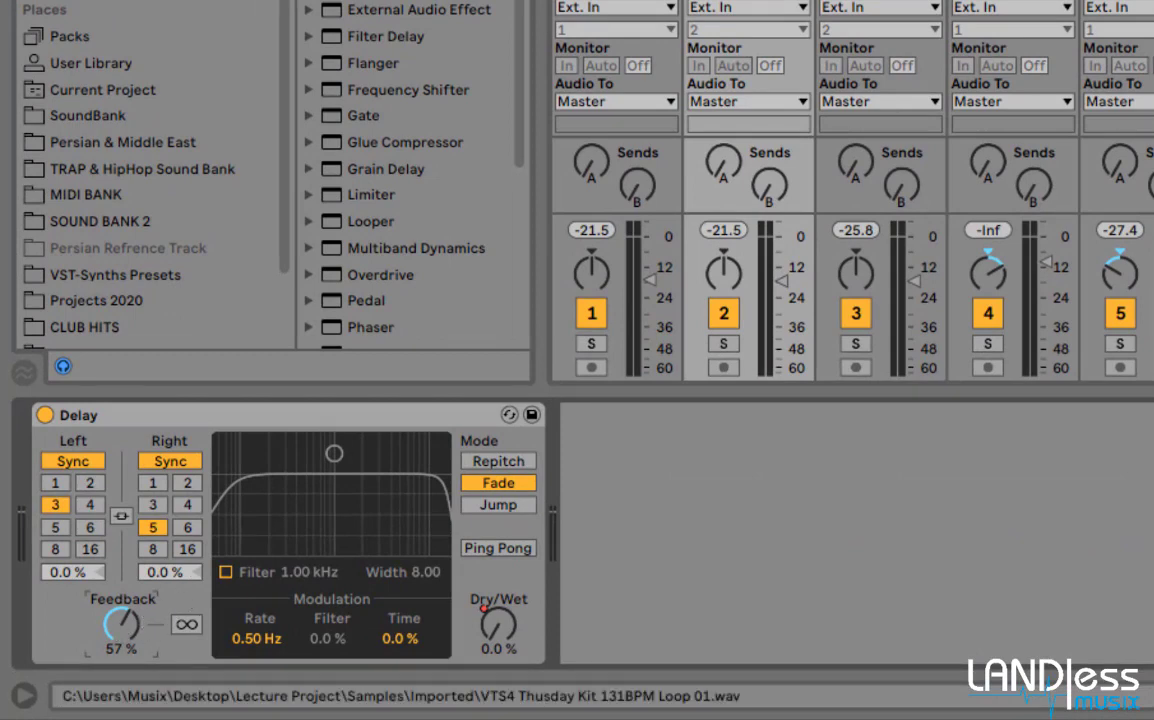
pyautogui.doubleClick(705, 3)
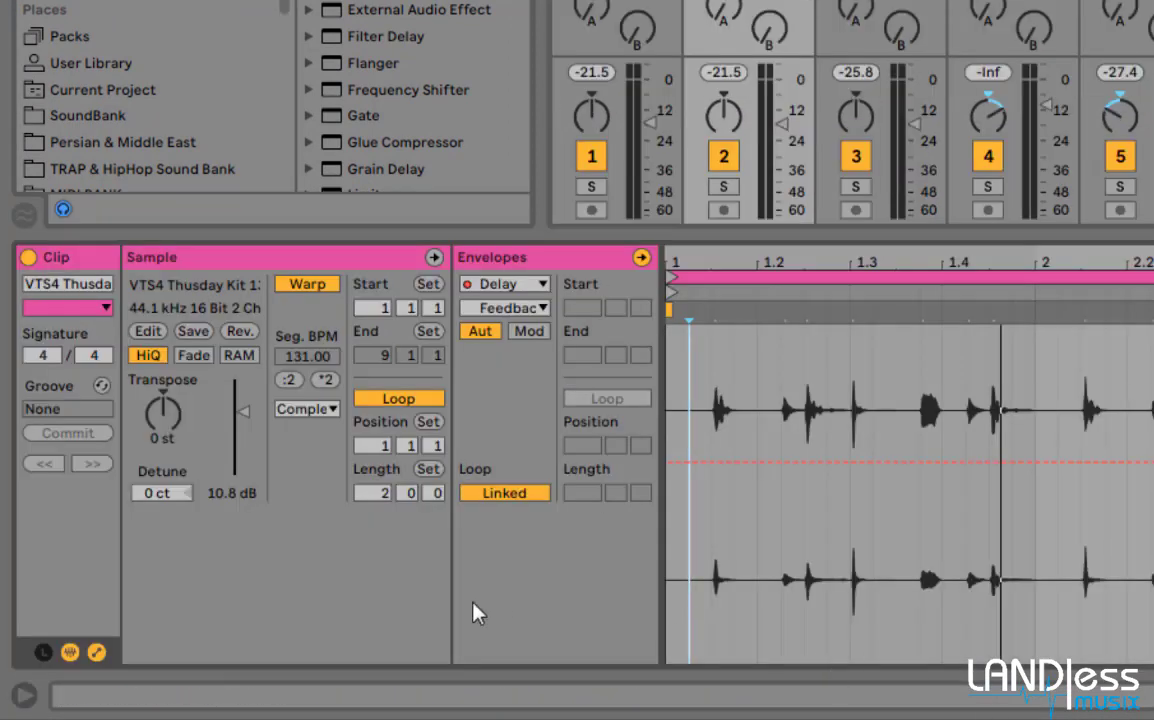
pyautogui.click(520, 310)
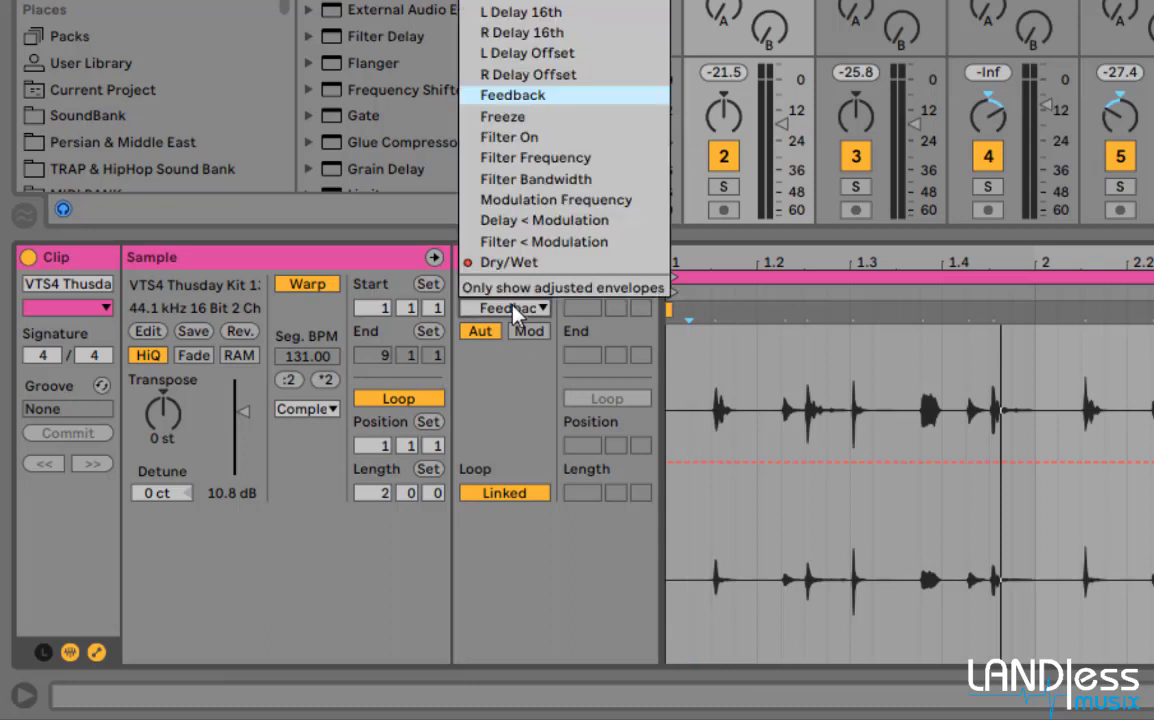
pyautogui.click(468, 266)
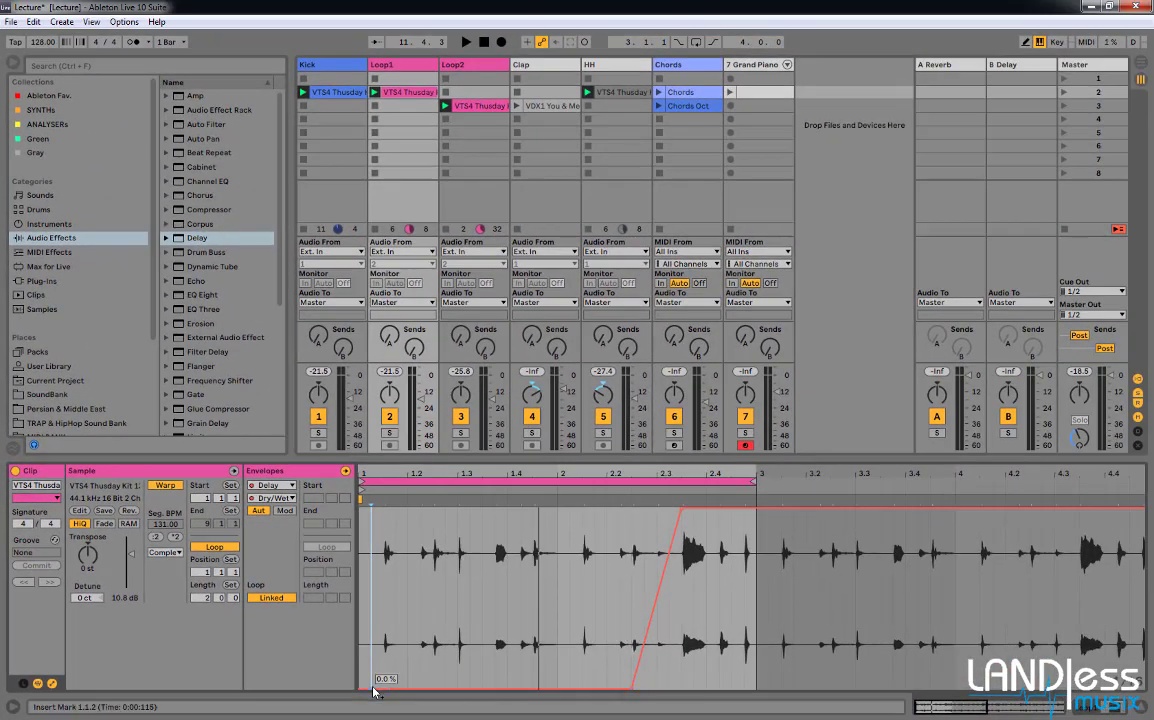
# Raise the start of the Dry/Wet envelope so it falls to 0%, lower its closing level to 77%, and play it back.
pyautogui.moveTo(372, 688); pyautogui.dragTo(378, 568)
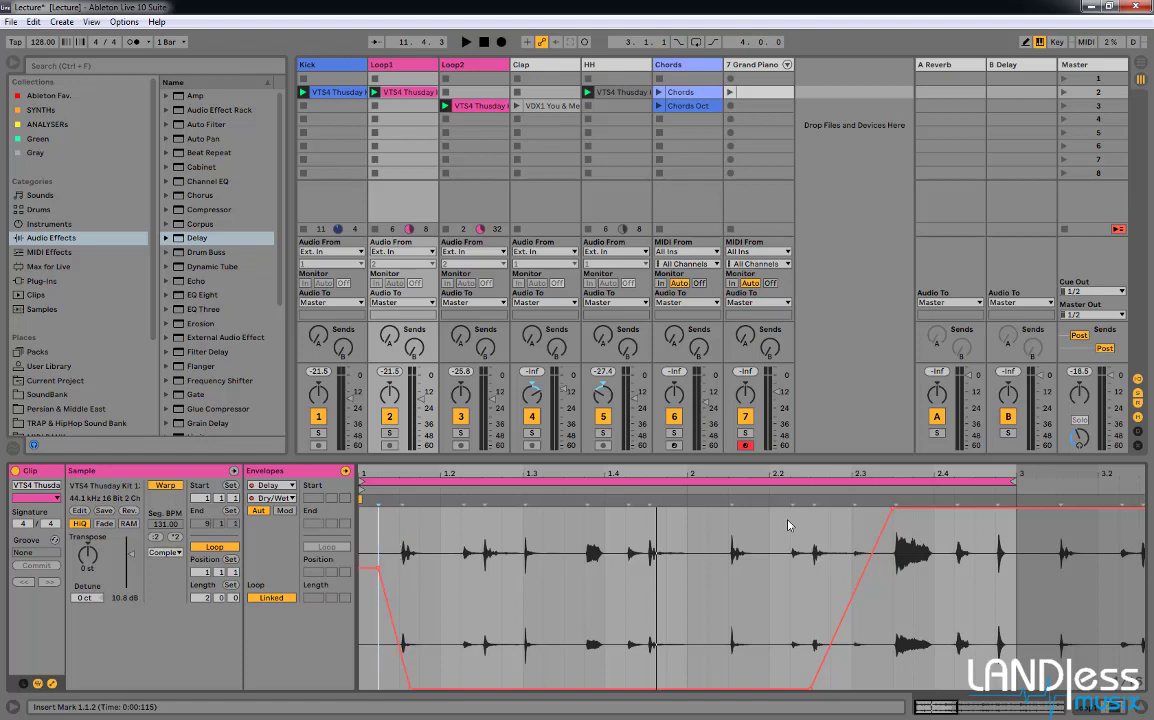
pyautogui.moveTo(909, 514); pyautogui.dragTo(909, 548)
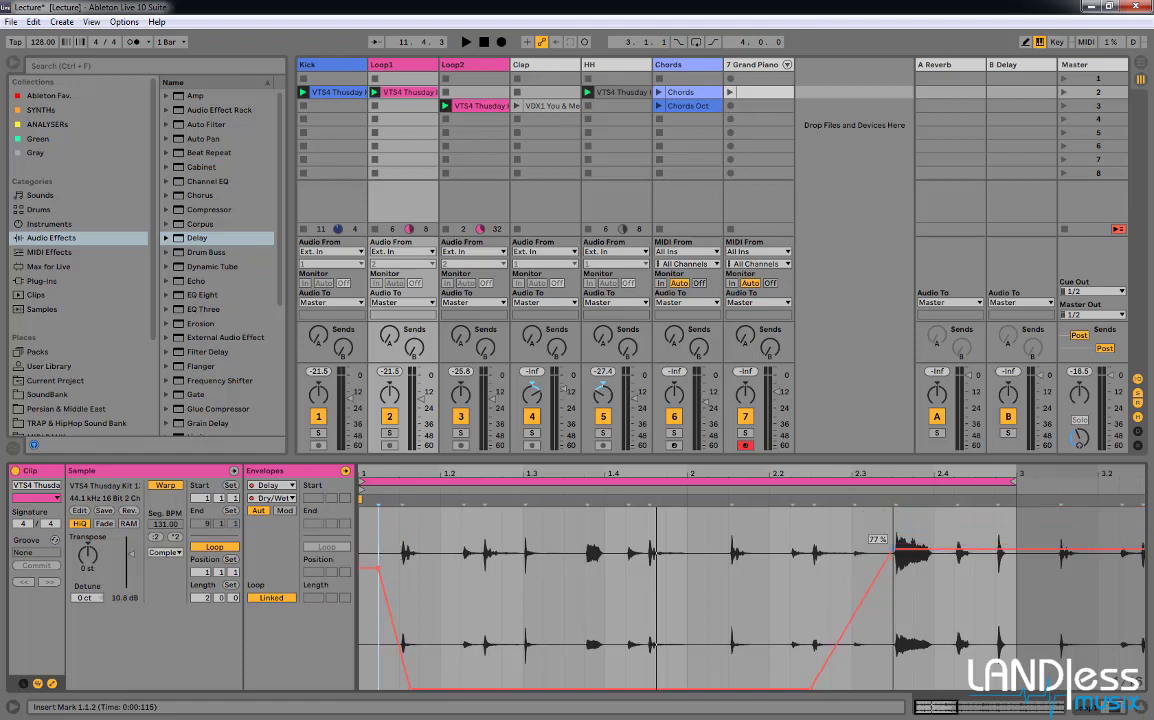
pyautogui.press('space')
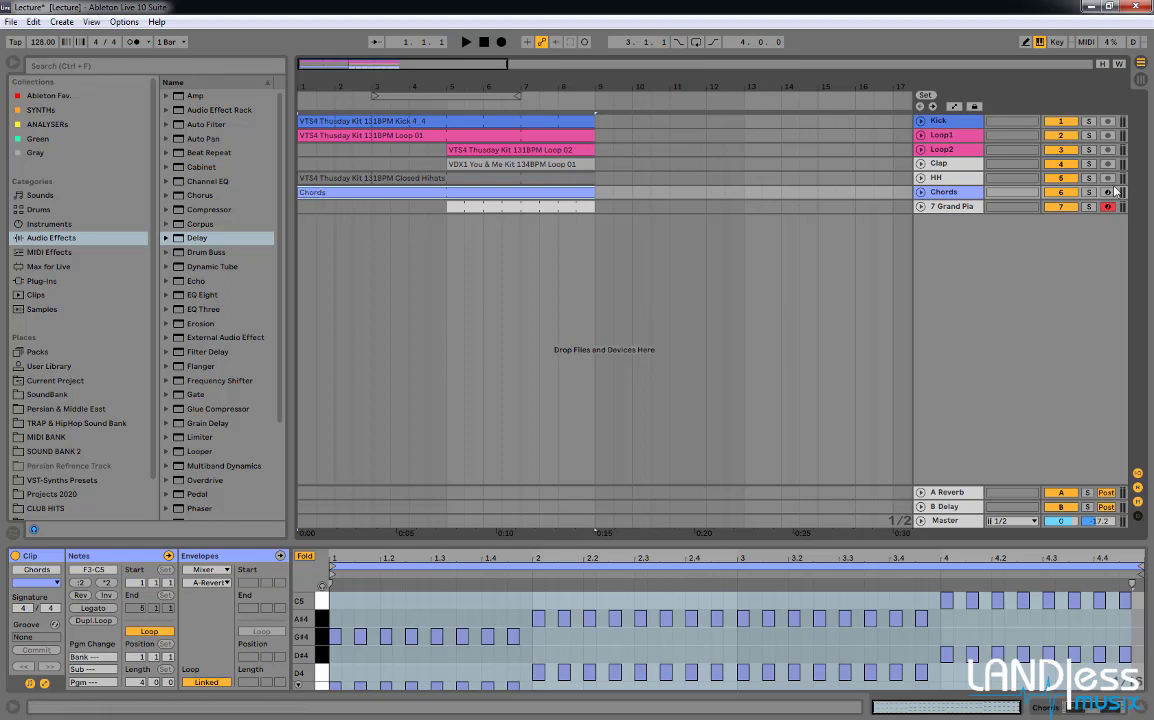
# Audition the soloed Chords track in the Arrangement and add an Auto Filter to its device chain.
pyautogui.press('space')
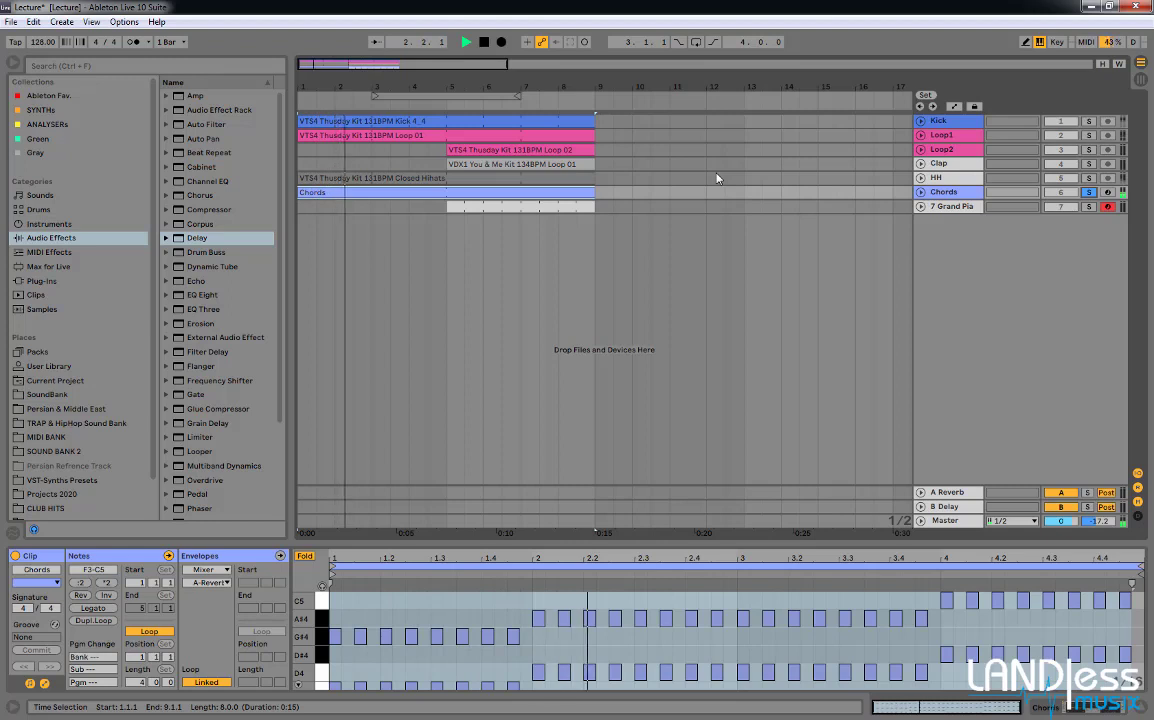
pyautogui.press('space')
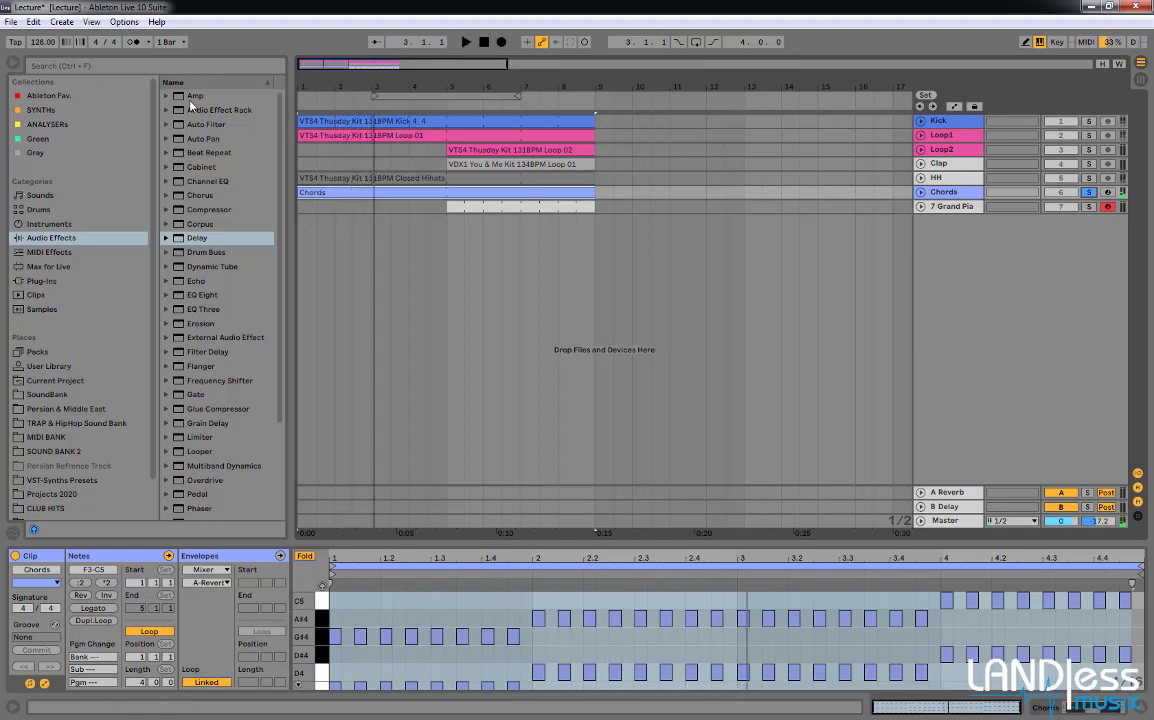
pyautogui.moveTo(206, 124); pyautogui.dragTo(750, 211)
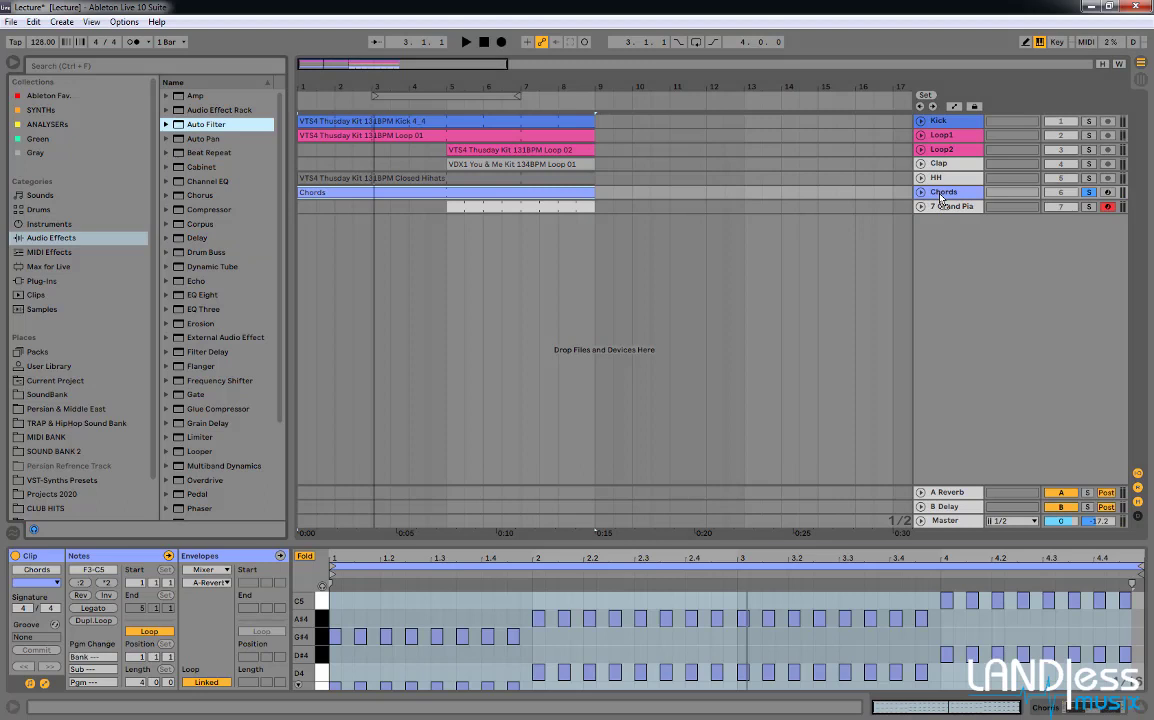
pyautogui.moveTo(940, 199); pyautogui.dragTo(940, 199)
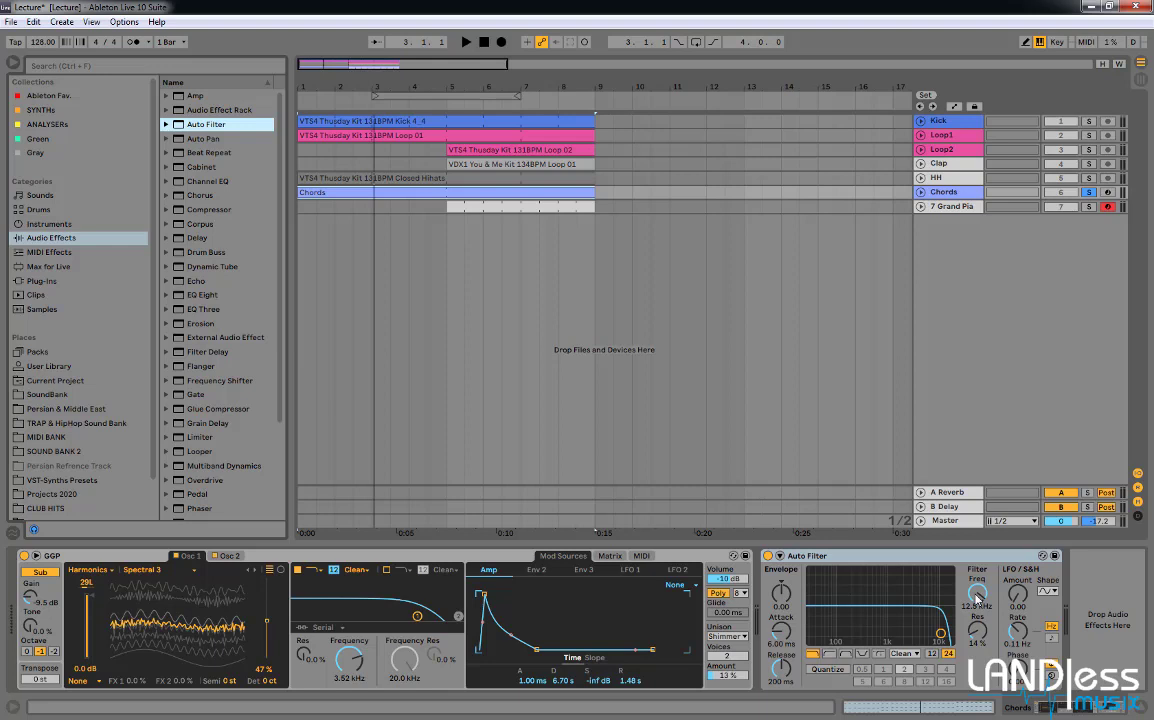
# Show the Auto Filter Frequency automation on the Chords track and enlarge the track's height.
pyautogui.rightClick(978, 598)
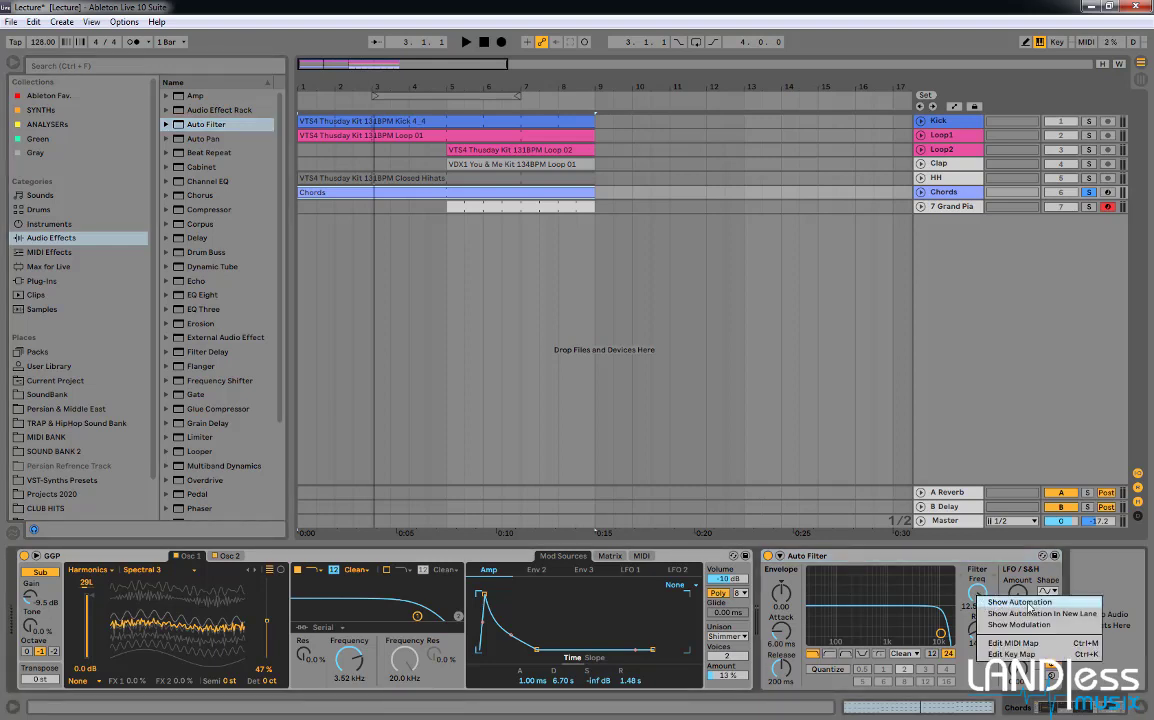
pyautogui.click(1030, 603)
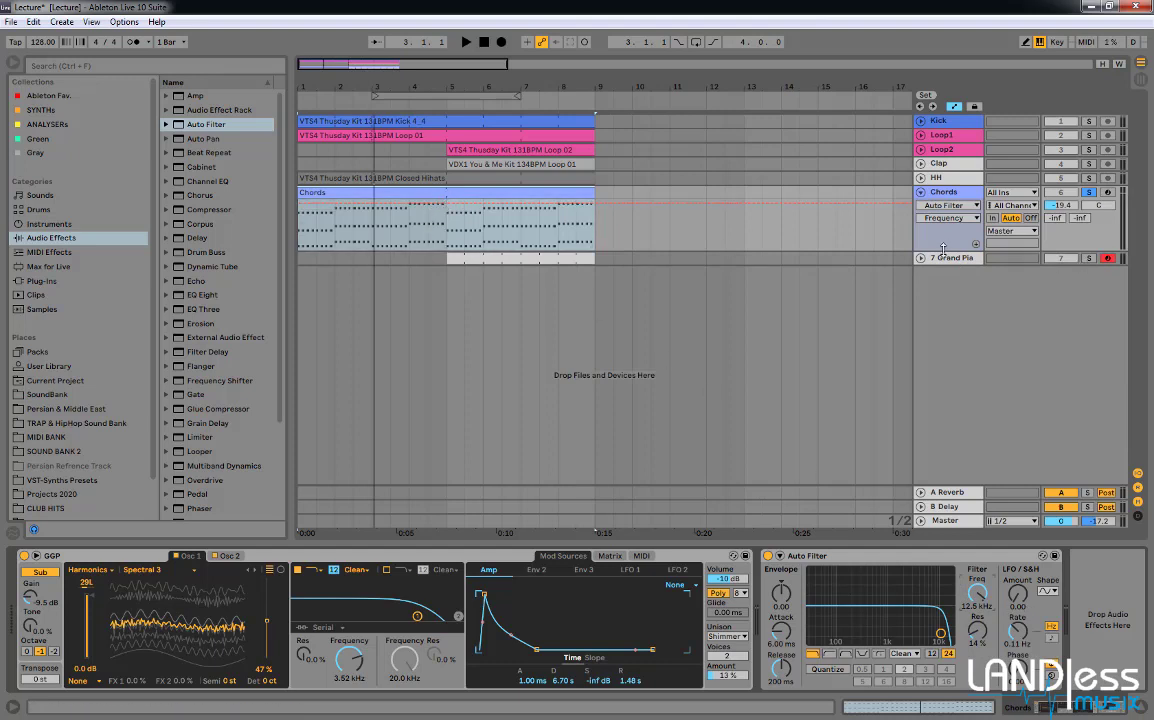
pyautogui.moveTo(943, 248); pyautogui.dragTo(943, 340)
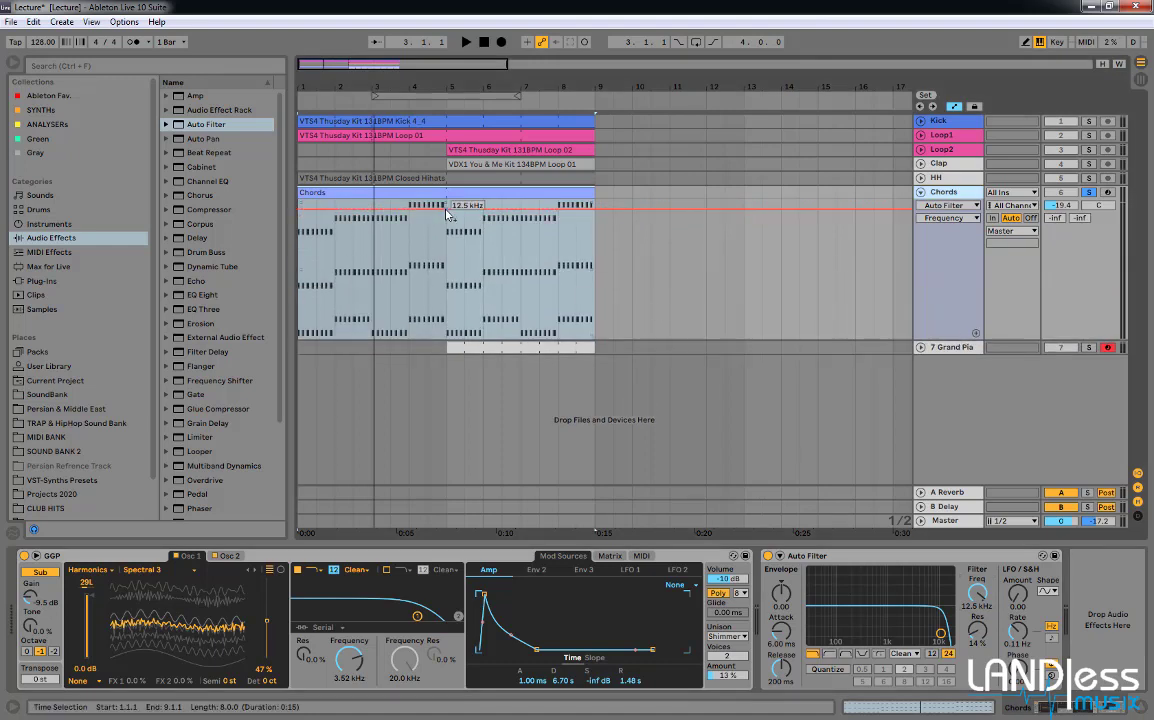
# Draw a curved filter frequency rise on Chords from about 379 Hz at bar 1 to 12.5 kHz at bar 5, and play it back.
pyautogui.moveTo(300, 209); pyautogui.dragTo(300, 284)
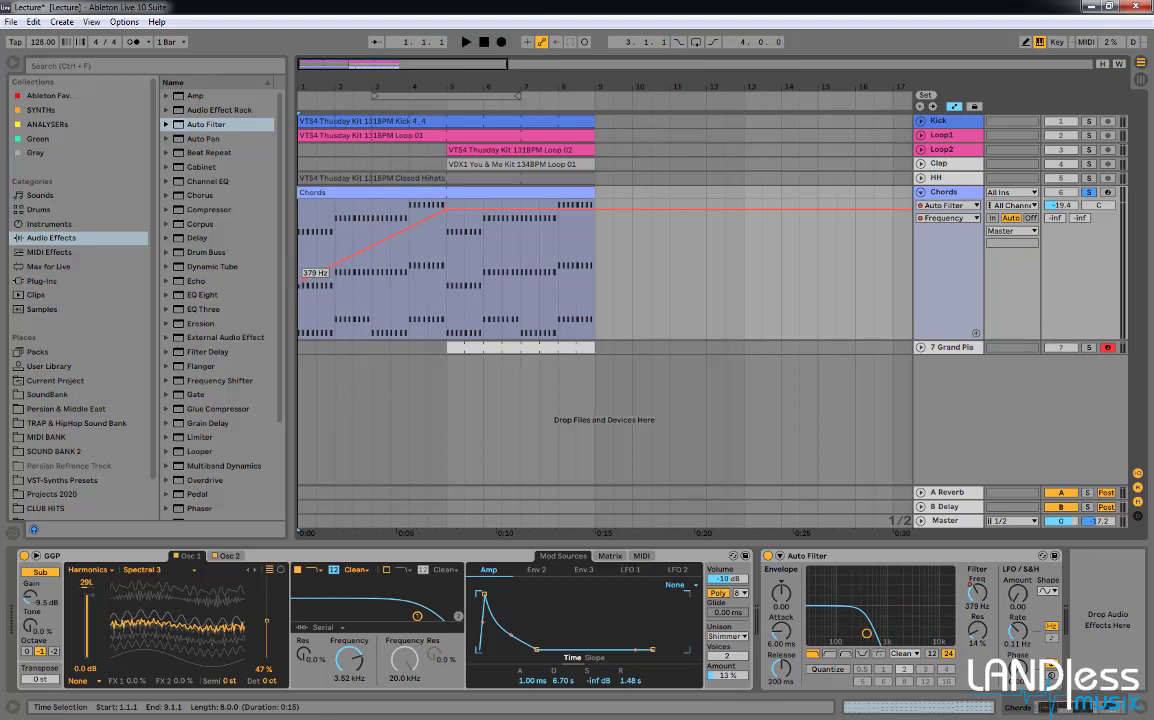
pyautogui.moveTo(335, 250); pyautogui.dragTo(335, 264)
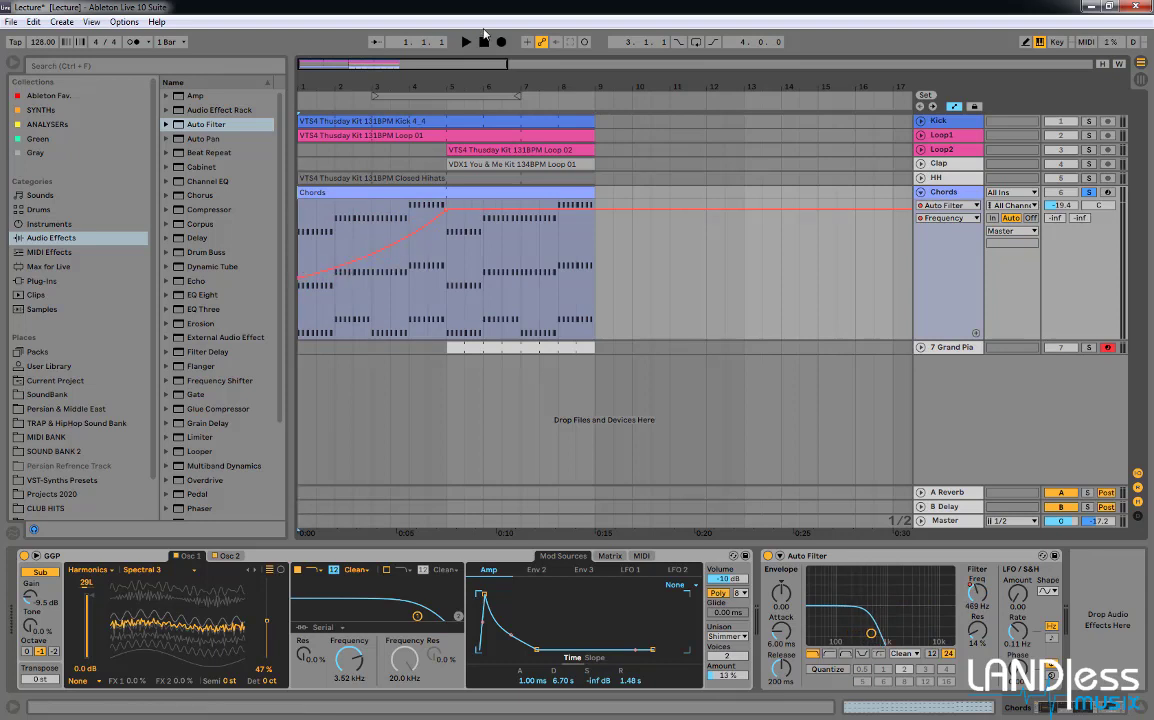
pyautogui.press('space')
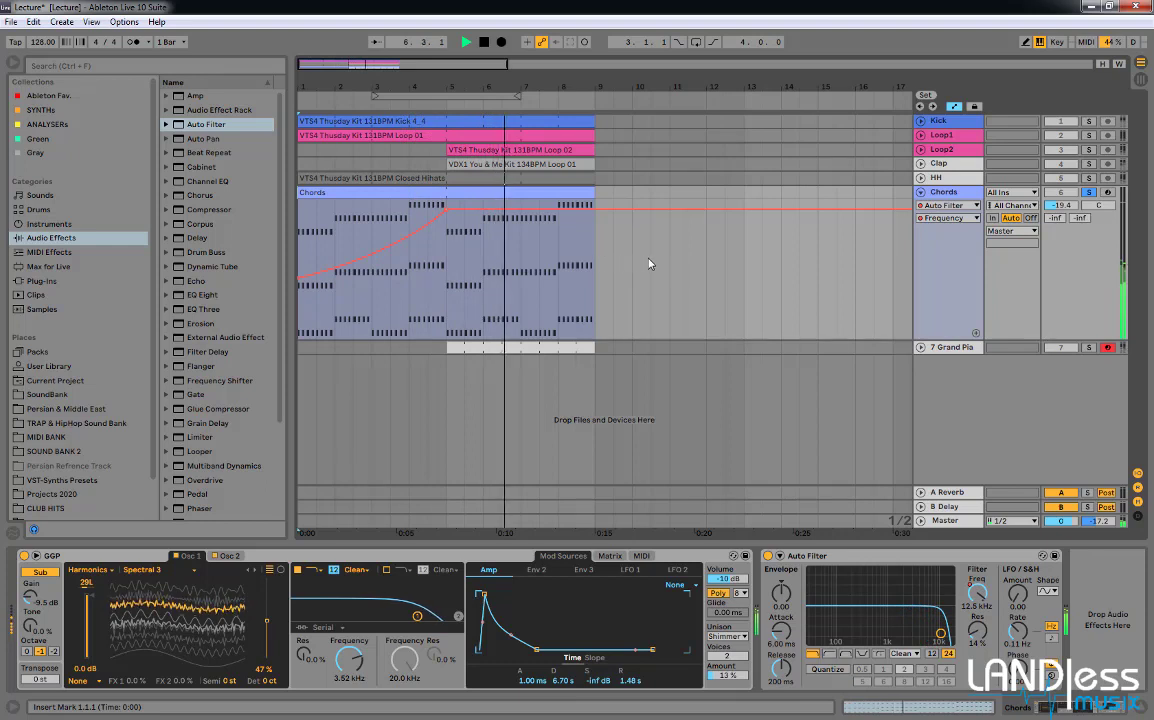
pyautogui.press('space')
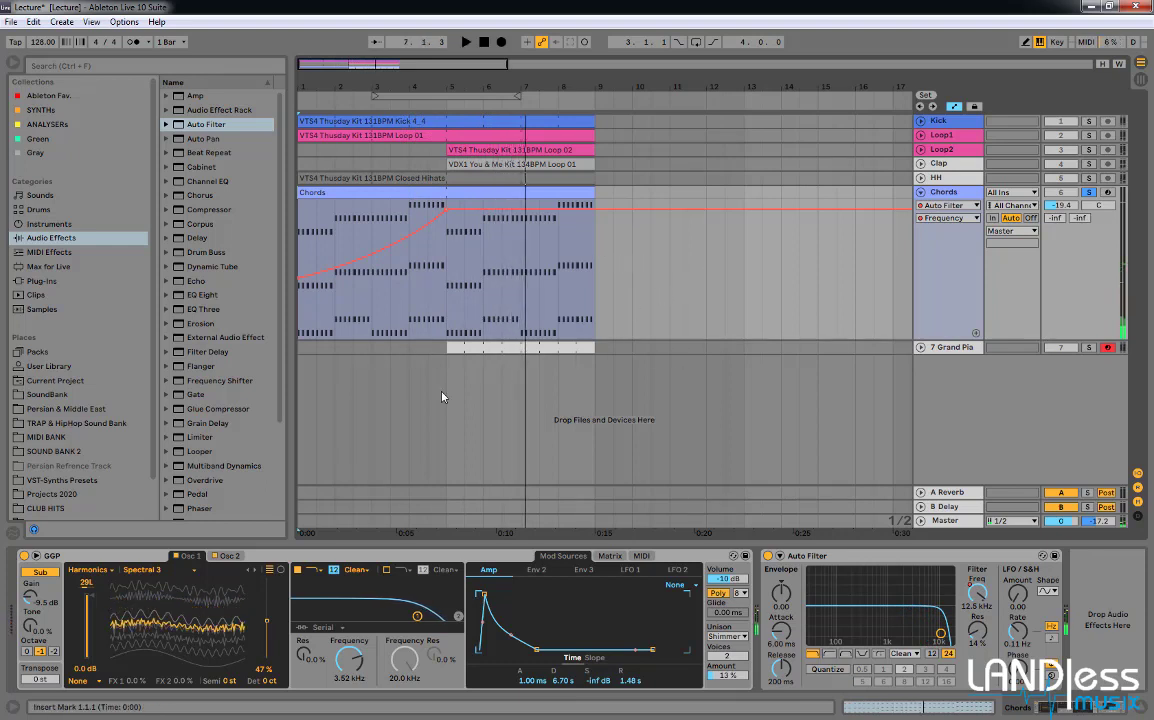
# Unfold the Grand Piano track, copy its bar 5 clip to bar 1, and show the Track Volume automation.
pyautogui.click(920, 347)
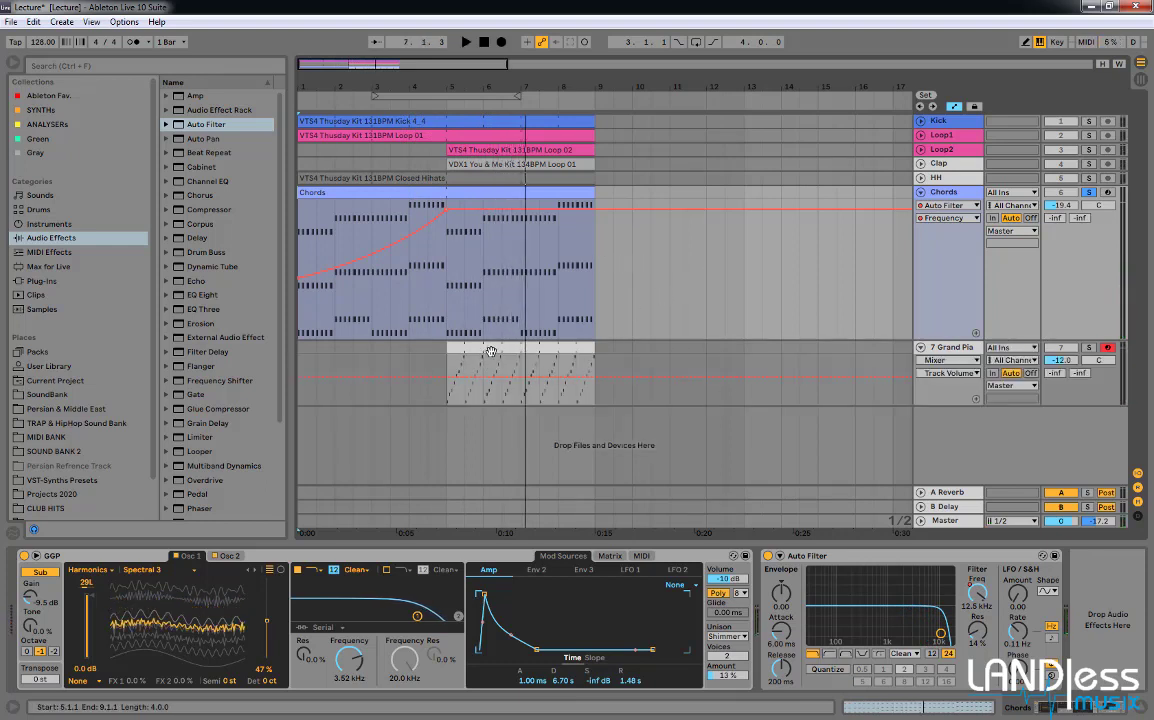
pyautogui.moveTo(491, 352); pyautogui.dragTo(350, 374)
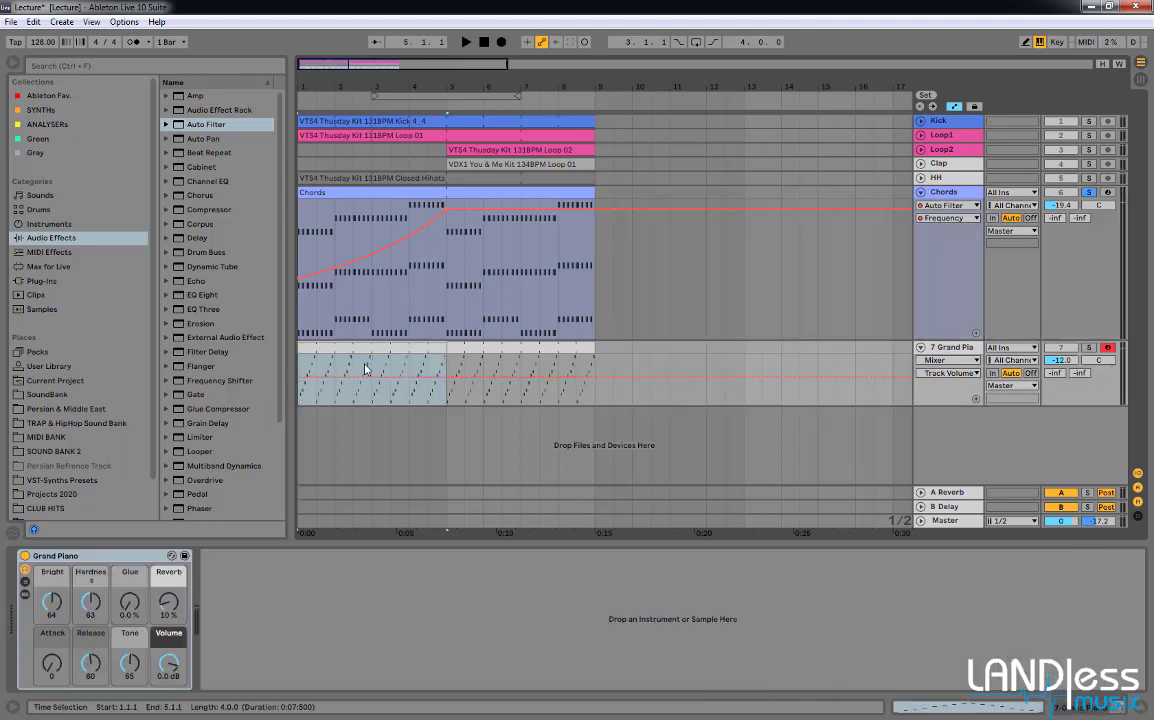
pyautogui.rightClick(1070, 368)
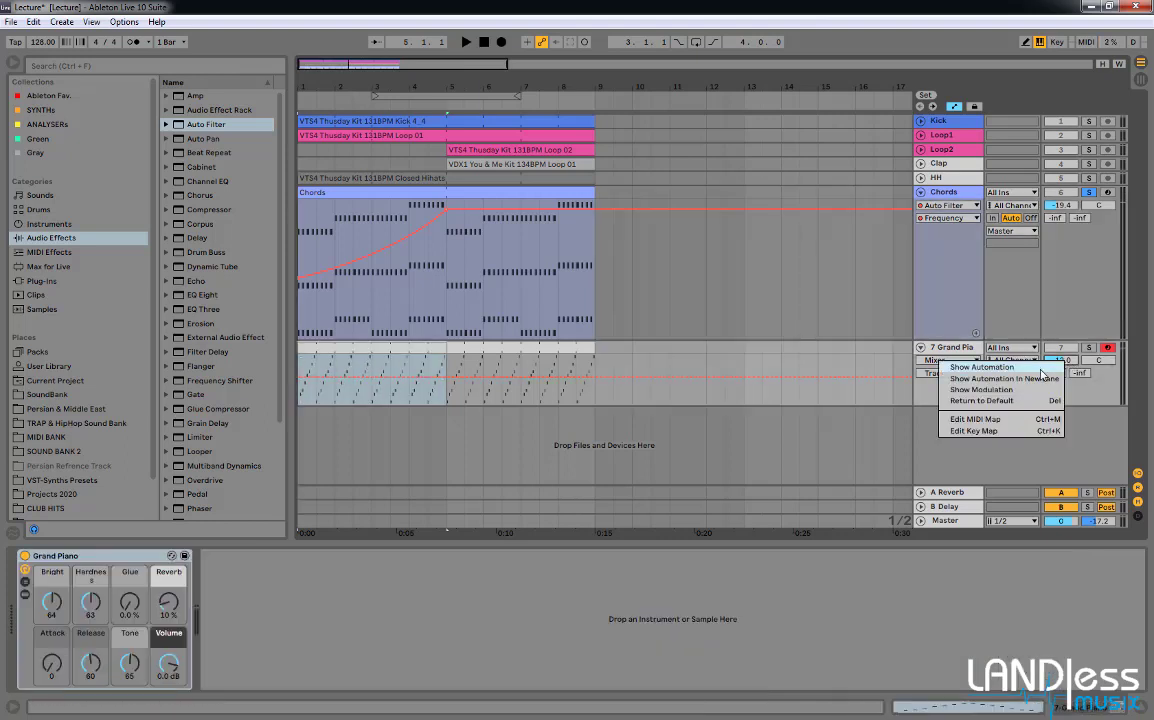
pyautogui.click(414, 351)
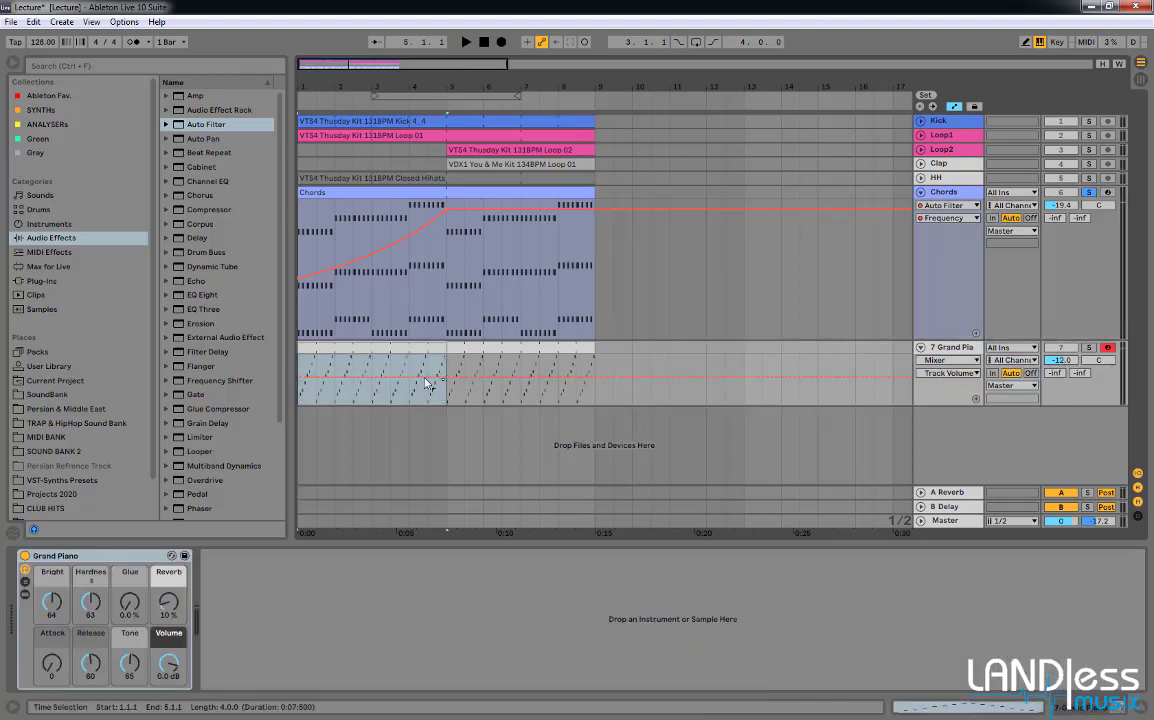
# Draw a Grand Piano volume rise from about -49 dB at bar 1 to -12 dB at bar 5, and play it back soloed with Chords.
pyautogui.click(425, 383)
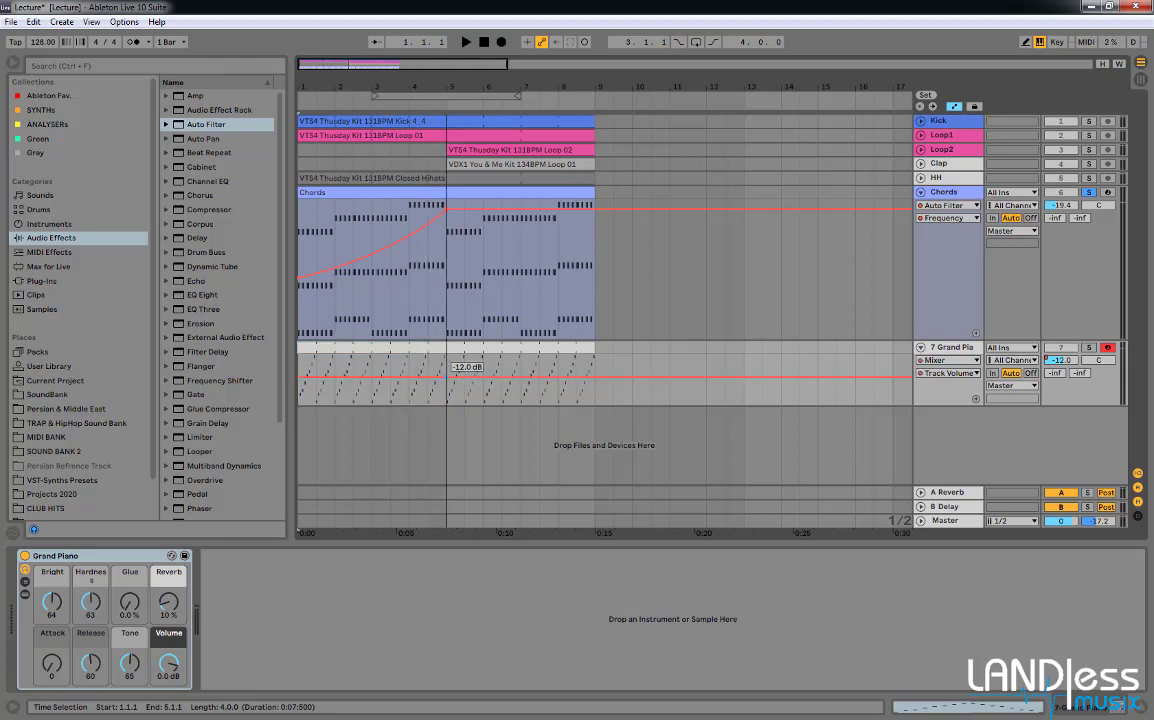
pyautogui.moveTo(310, 383); pyautogui.dragTo(305, 400)
pyautogui.press('space')
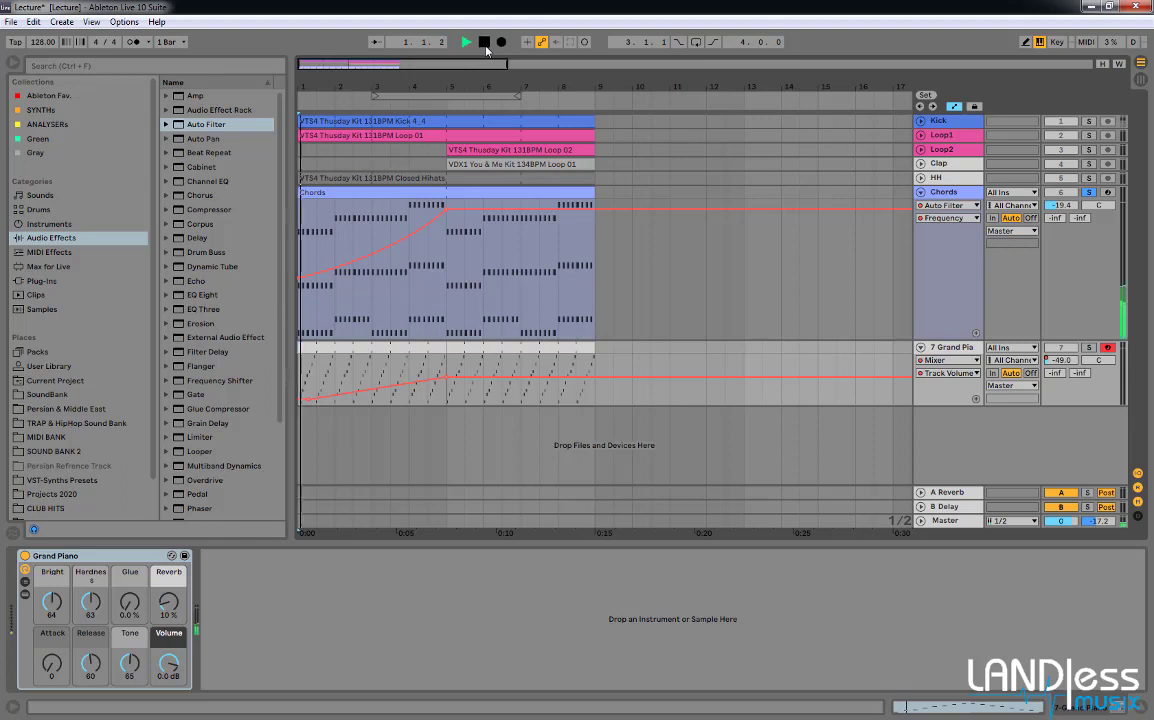
pyautogui.click(1090, 348)
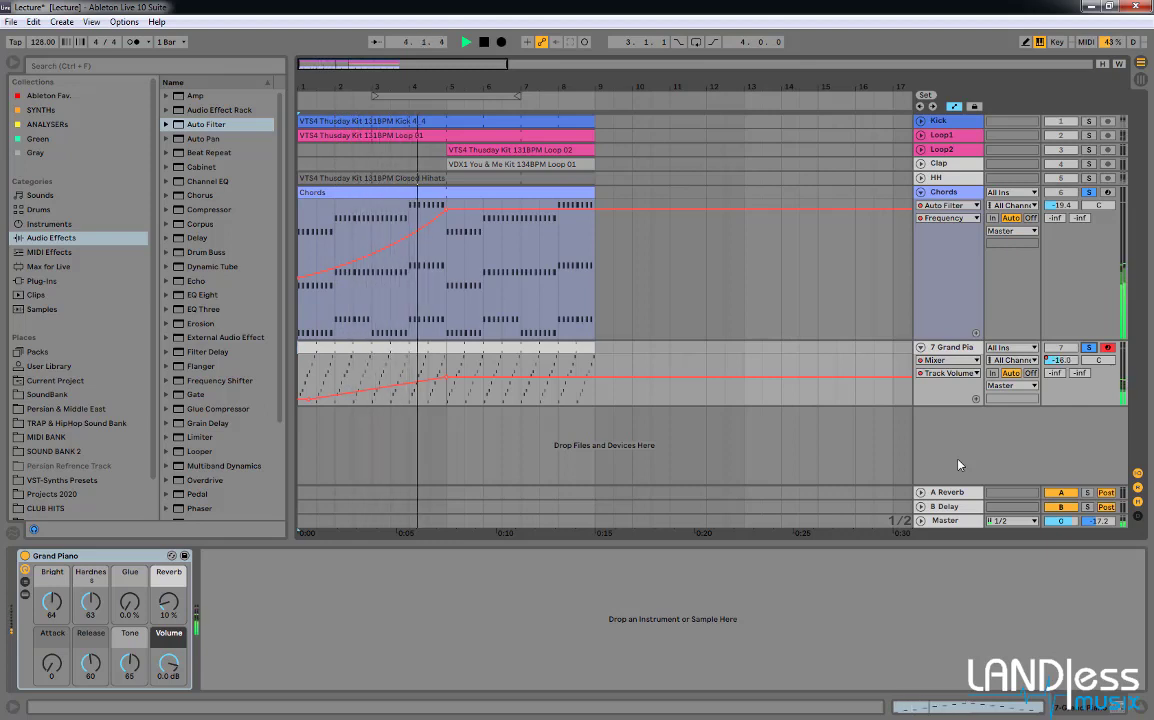
pyautogui.press('space')
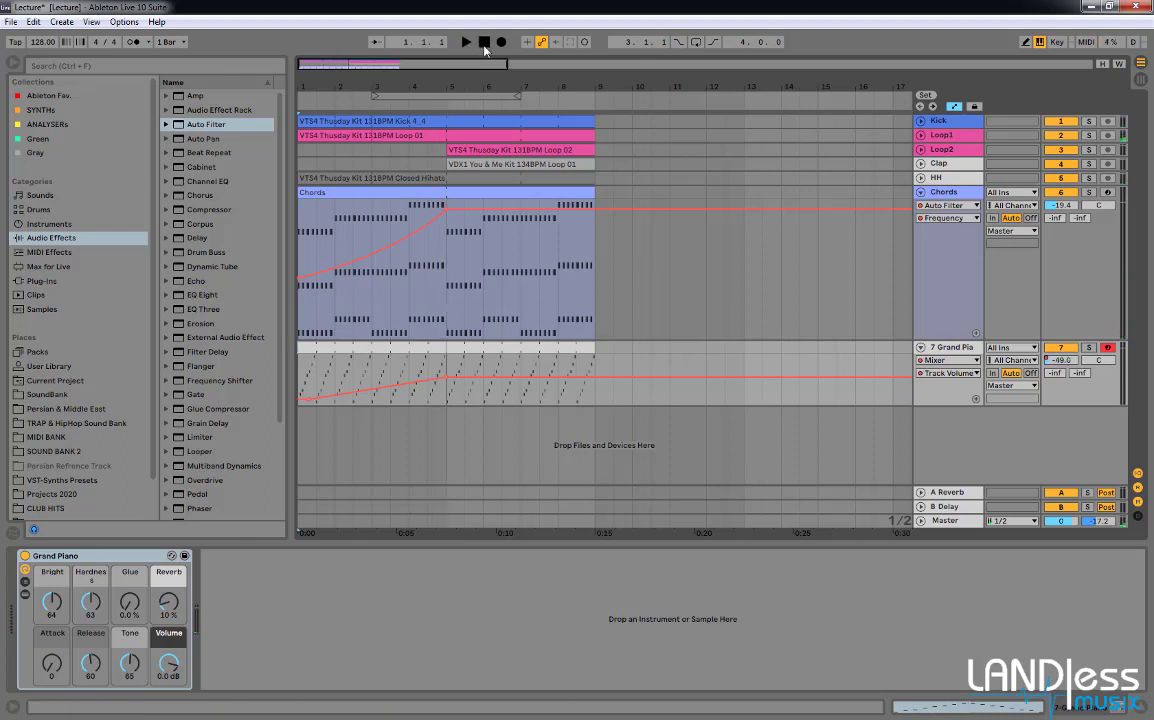
# Play the full arrangement without solos and loop bars 5 to 9 using the span of the Clap track's clip.
pyautogui.press('space')
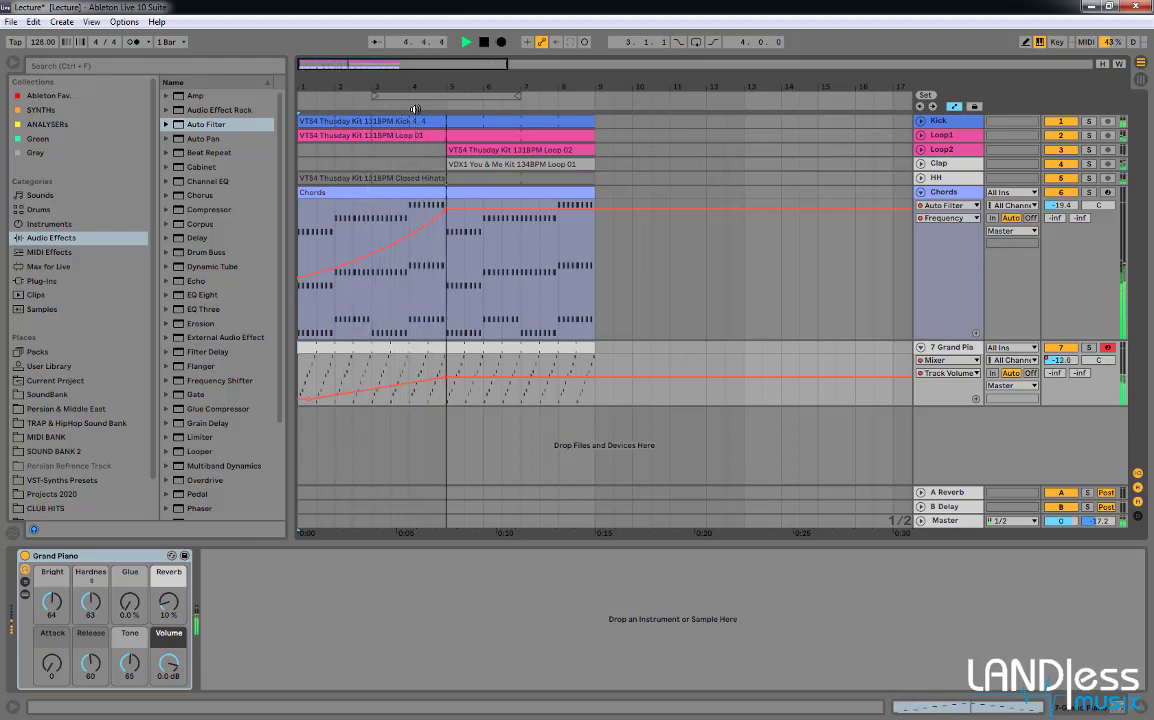
pyautogui.click(517, 166)
pyautogui.hotkey('ctrl', 'l')
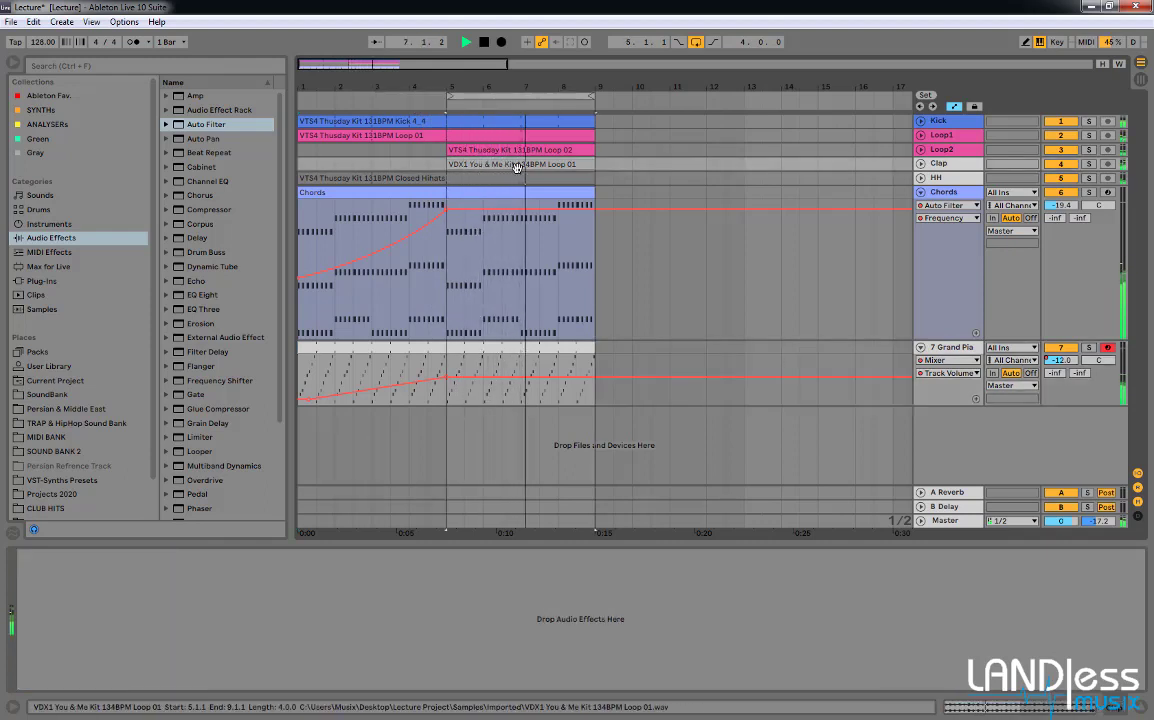